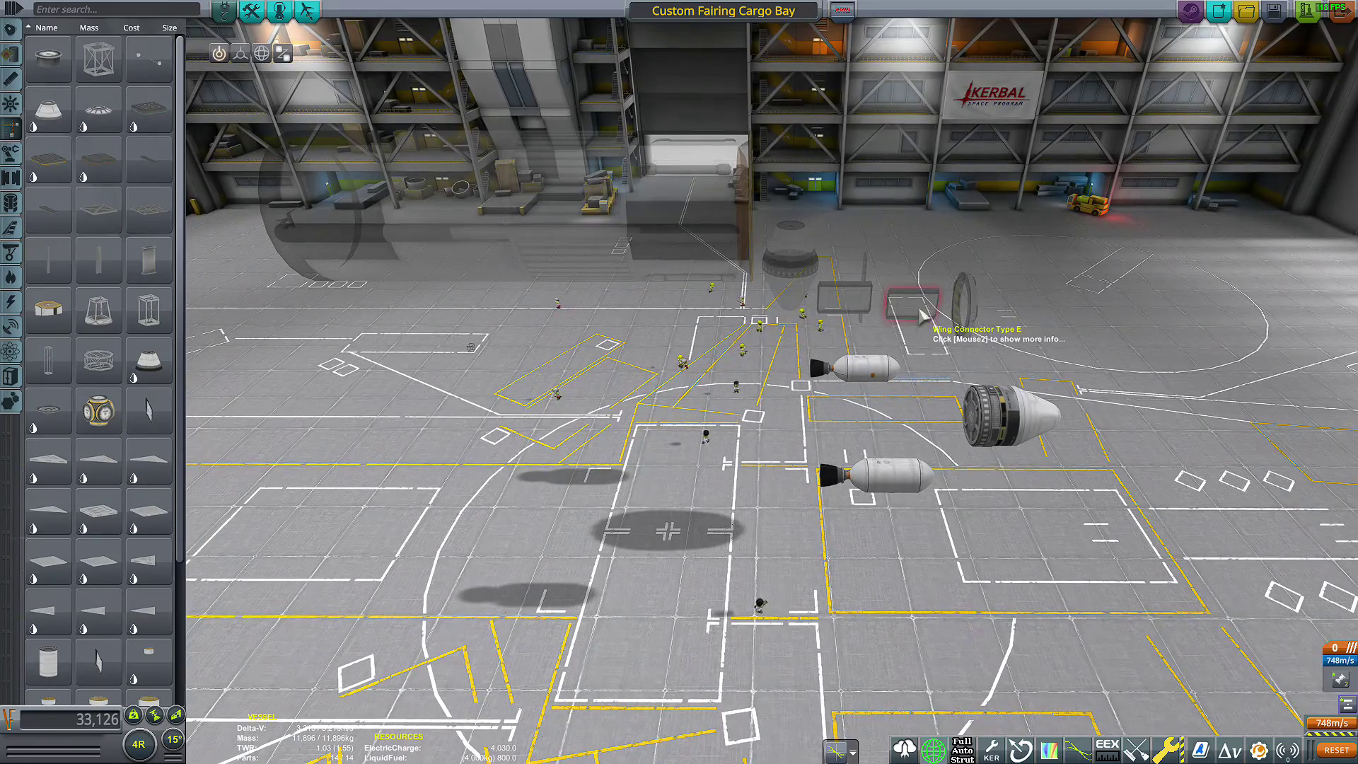
Step: Attach Wing Connector Type E panels behind the AE-FF2 fairing base in 4x radial symmetry and offset them far rearward and outward
scroll(921, 317, down, 4)
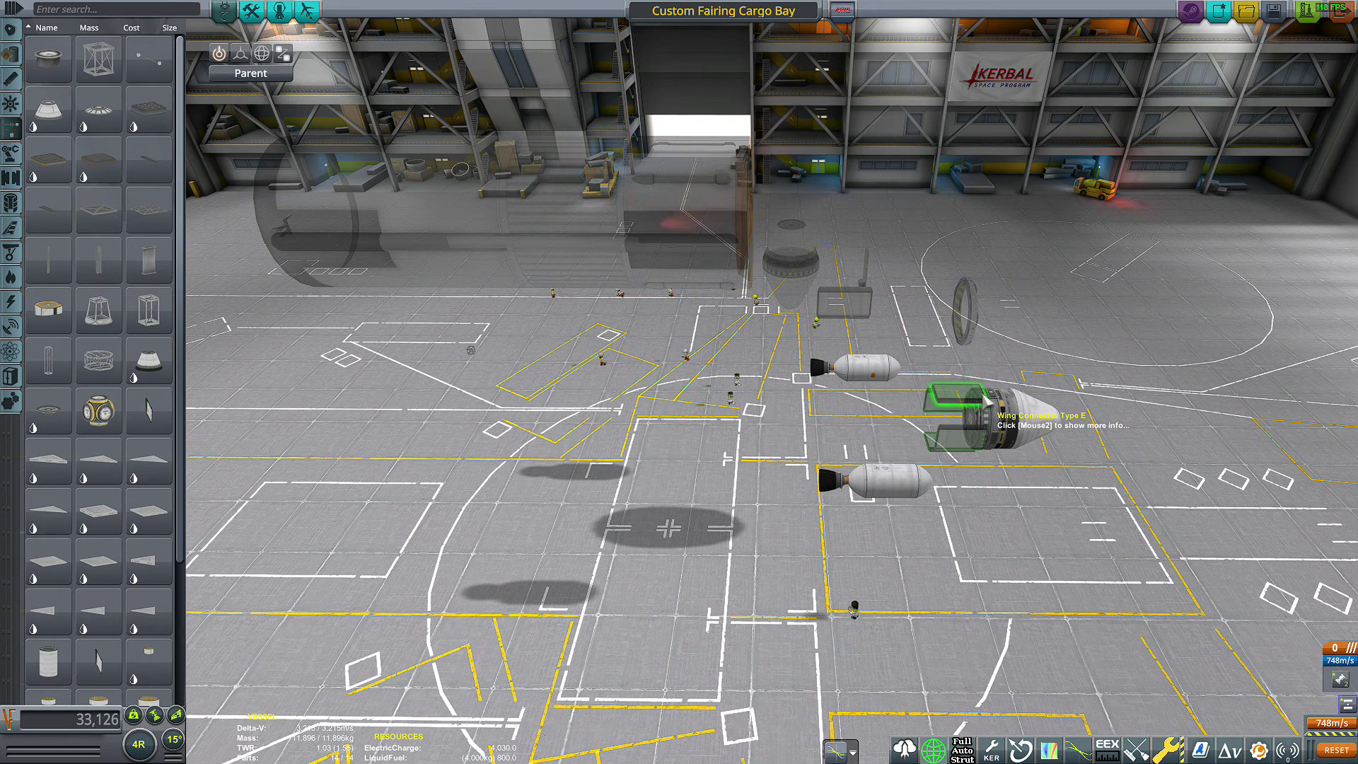
key(2)
click(965, 398)
drag(1047, 399, 858, 373)
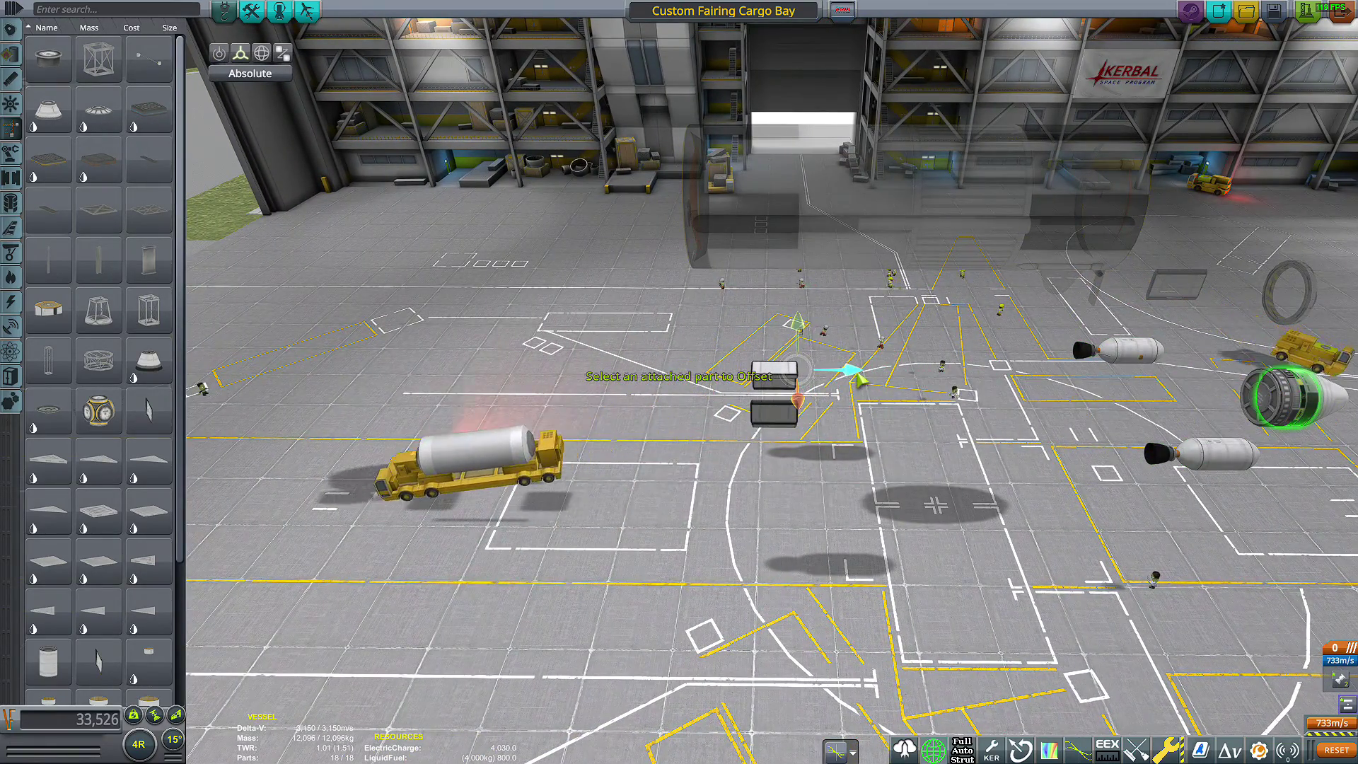
drag(802, 324, 806, 291)
Step: Build the AE-FF2 Airstream Protective Shell as a wide cylinder reaching back to the wing connectors and close it against them
key(1)
right_click(1274, 407)
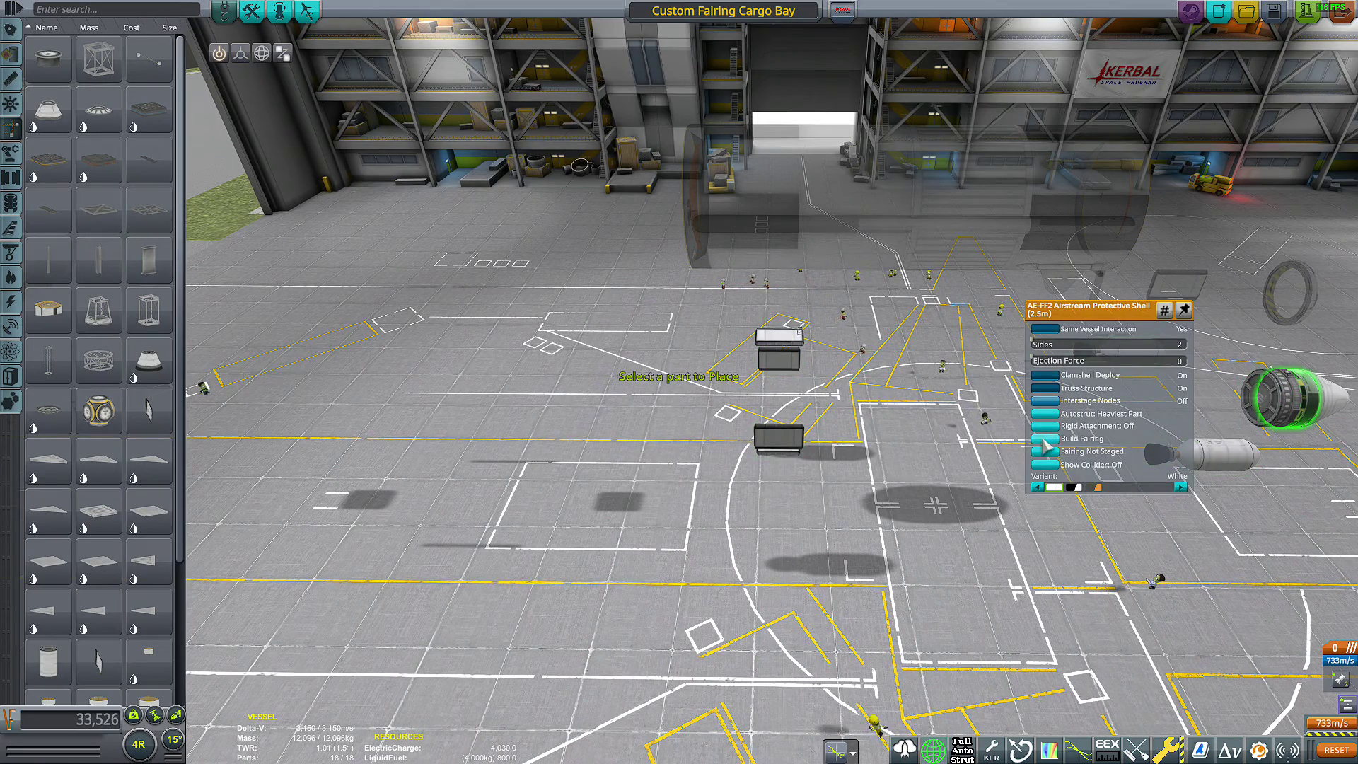
click(1045, 440)
click(595, 264)
click(592, 271)
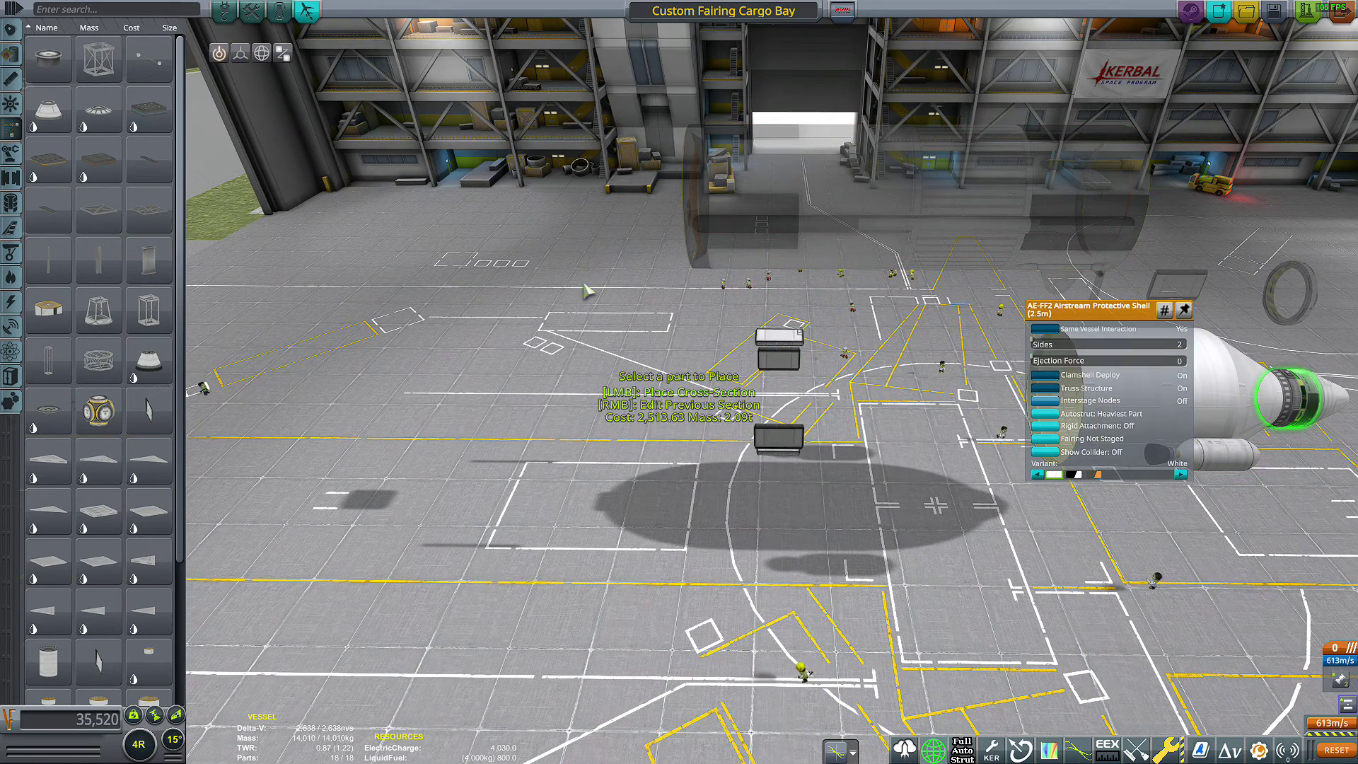
click(588, 289)
click(610, 297)
click(614, 297)
click(616, 298)
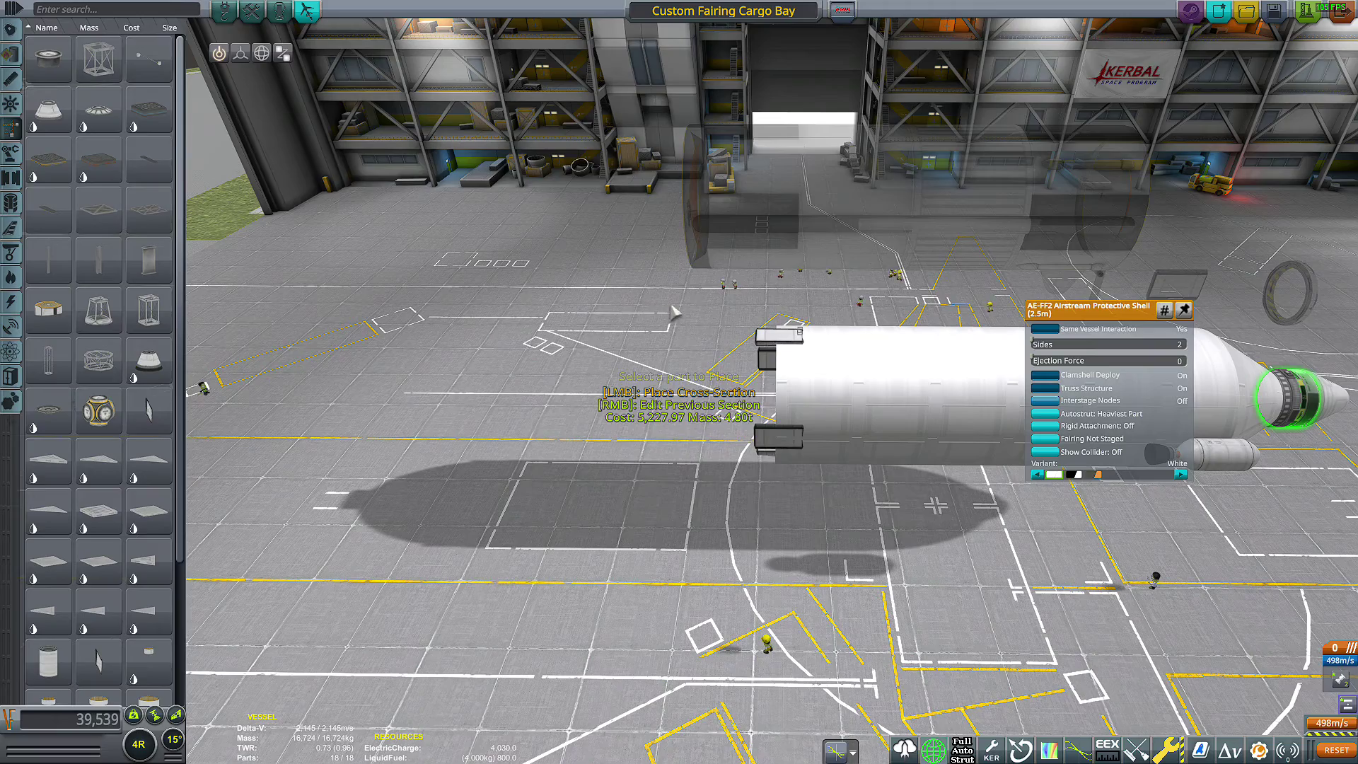
click(802, 306)
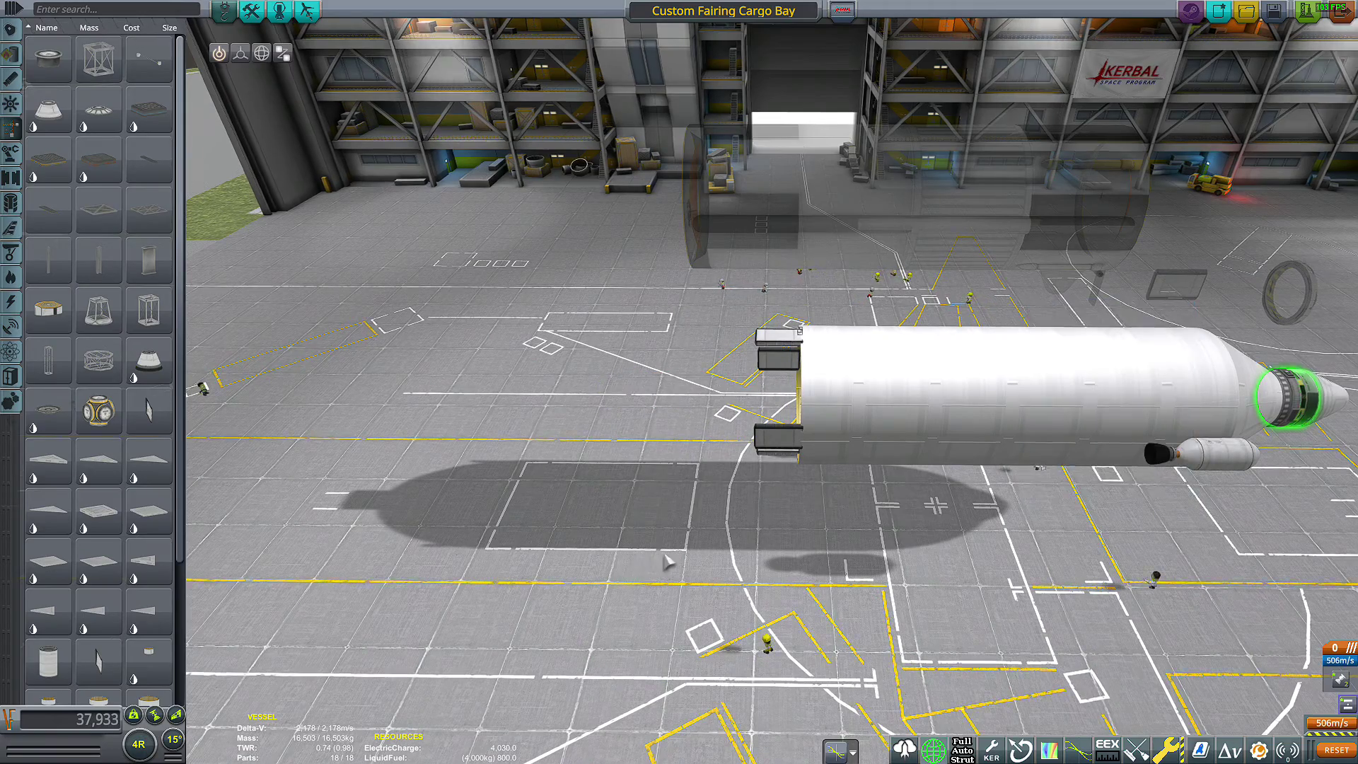
Step: Offset the four wing connectors forward and inward so they sit just behind the fairing base inside the shell
key(2)
drag(549, 347, 1102, 356)
drag(1066, 303, 1053, 345)
key(1)
Step: Attach the loose TD-25 Decoupler behind the front fairing base, inside the main shell
scroll(1214, 396, up, 2)
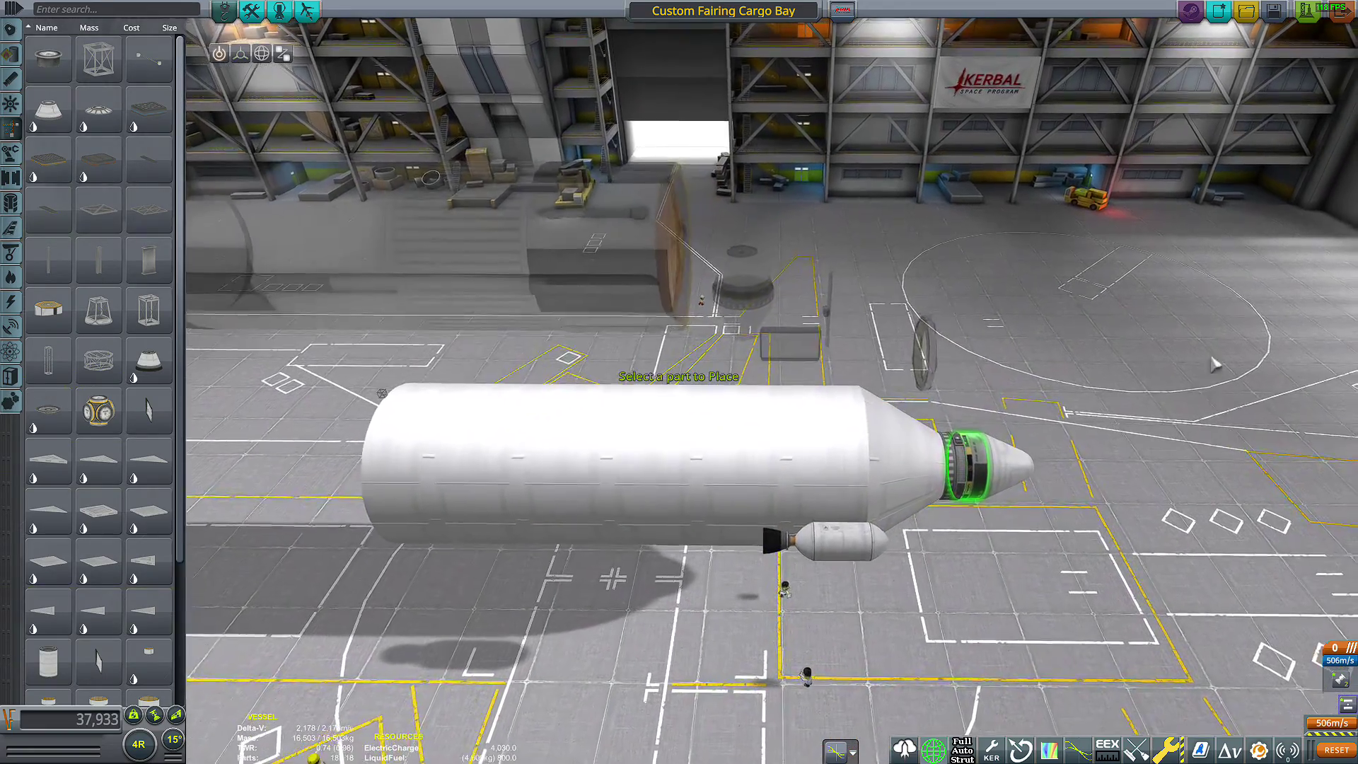
drag(1216, 365, 1203, 318)
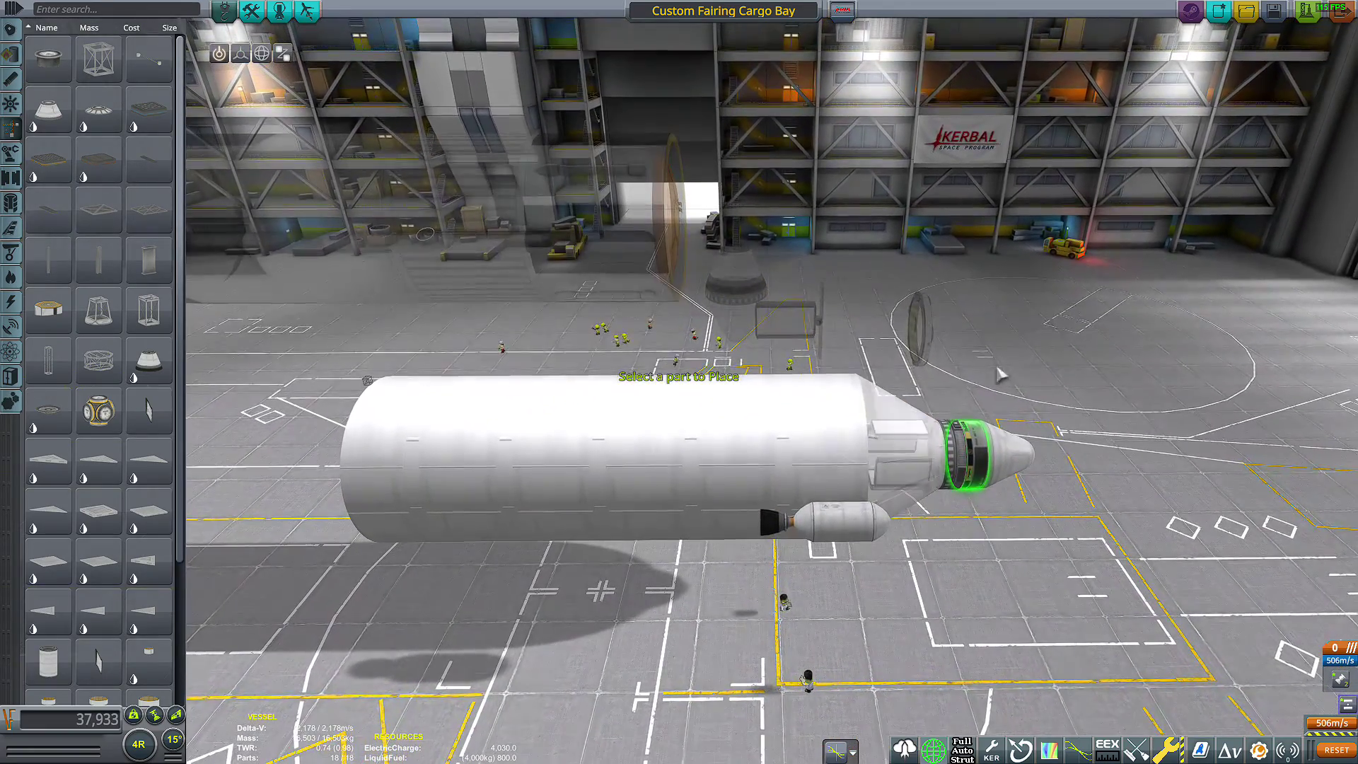
click(930, 327)
click(938, 438)
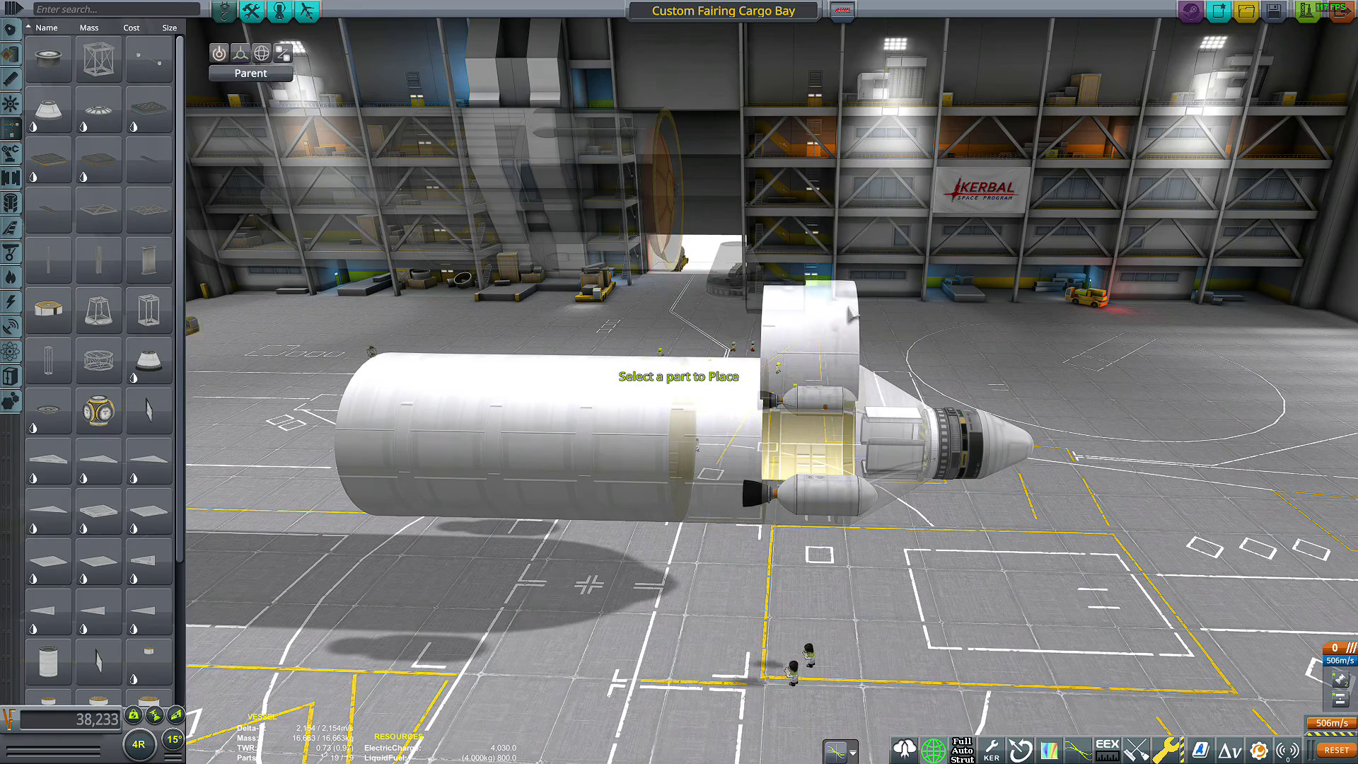
Step: Switch to mirror symmetry, turn on the main fairing's interstage nodes and attach the G-12L Alligator Hinge to a node
key(r)
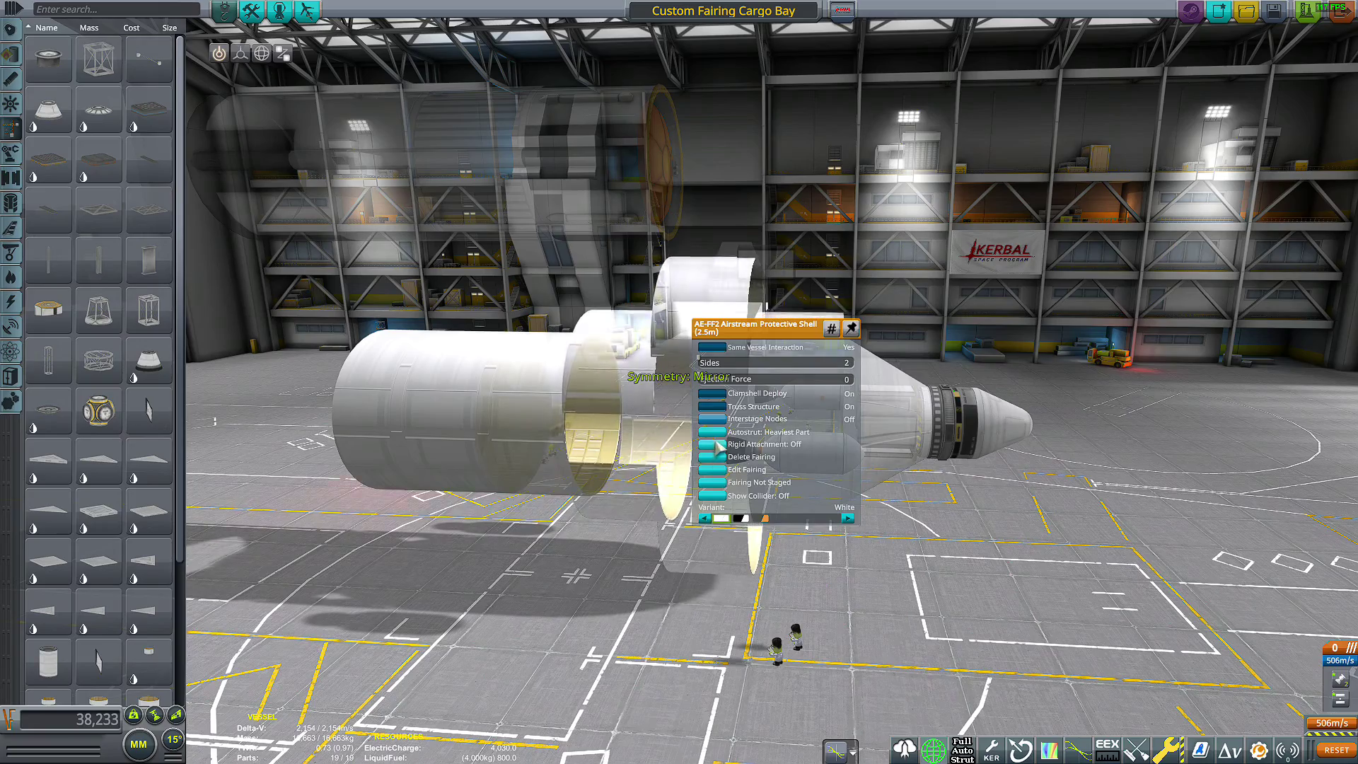
click(716, 419)
click(634, 609)
drag(841, 601, 870, 634)
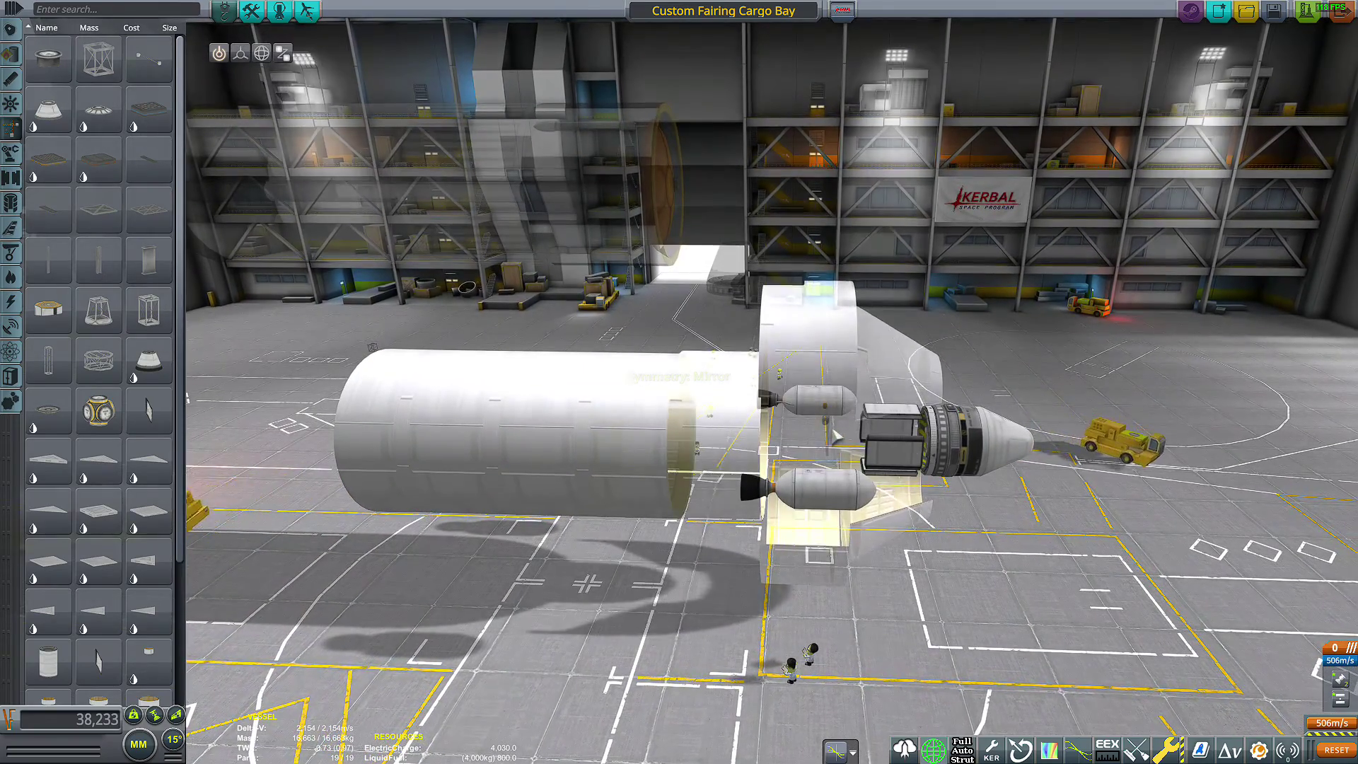
click(829, 428)
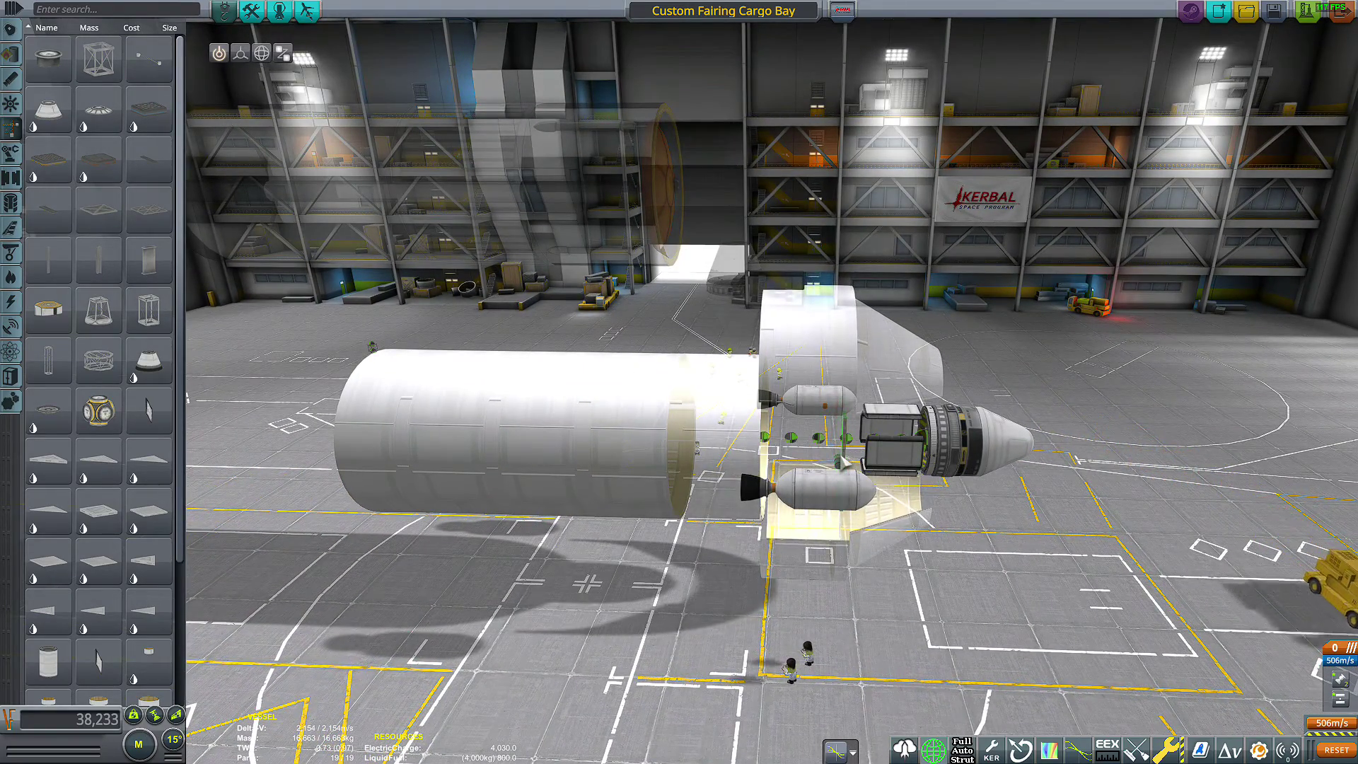
right_click(846, 456)
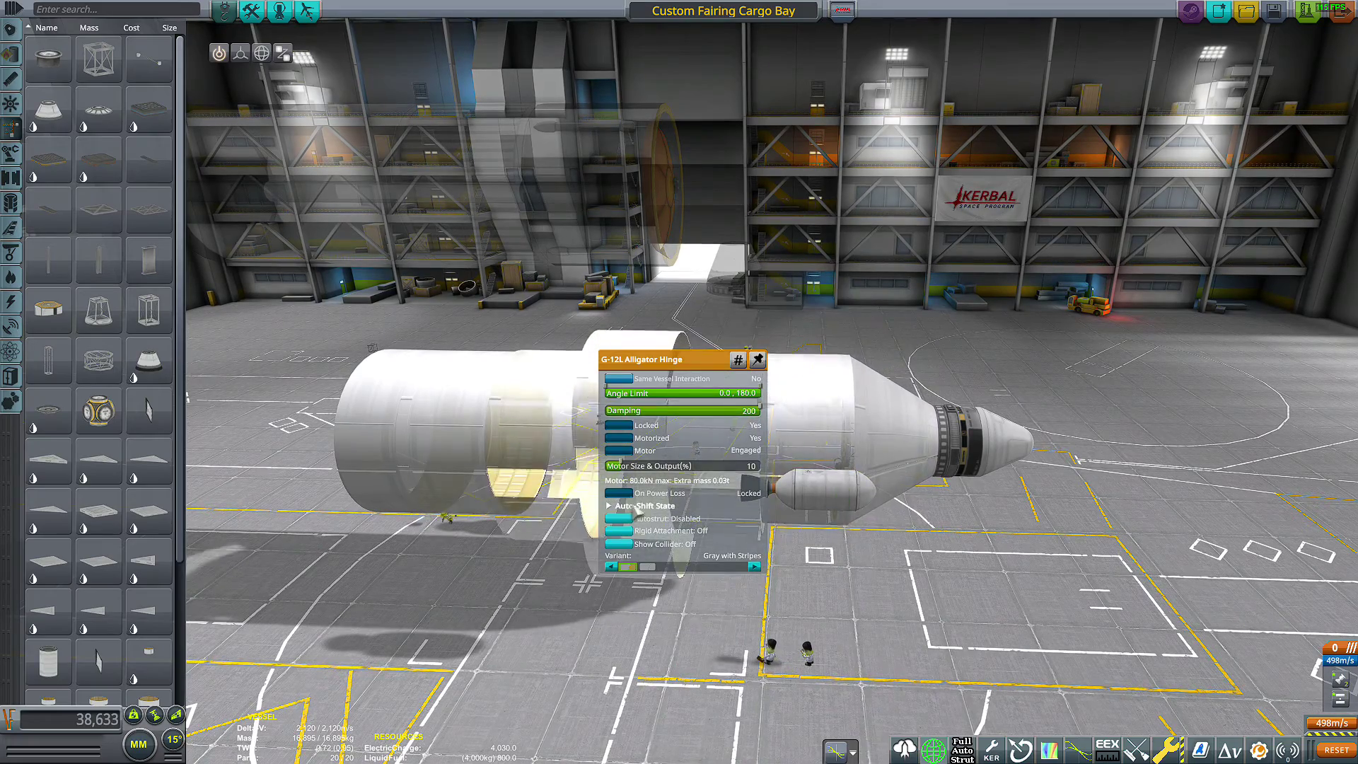
Step: Rotate the G-12L Alligator Hinge and offset it to the upper rear edge of the main fairing
drag(936, 566, 926, 444)
key(3)
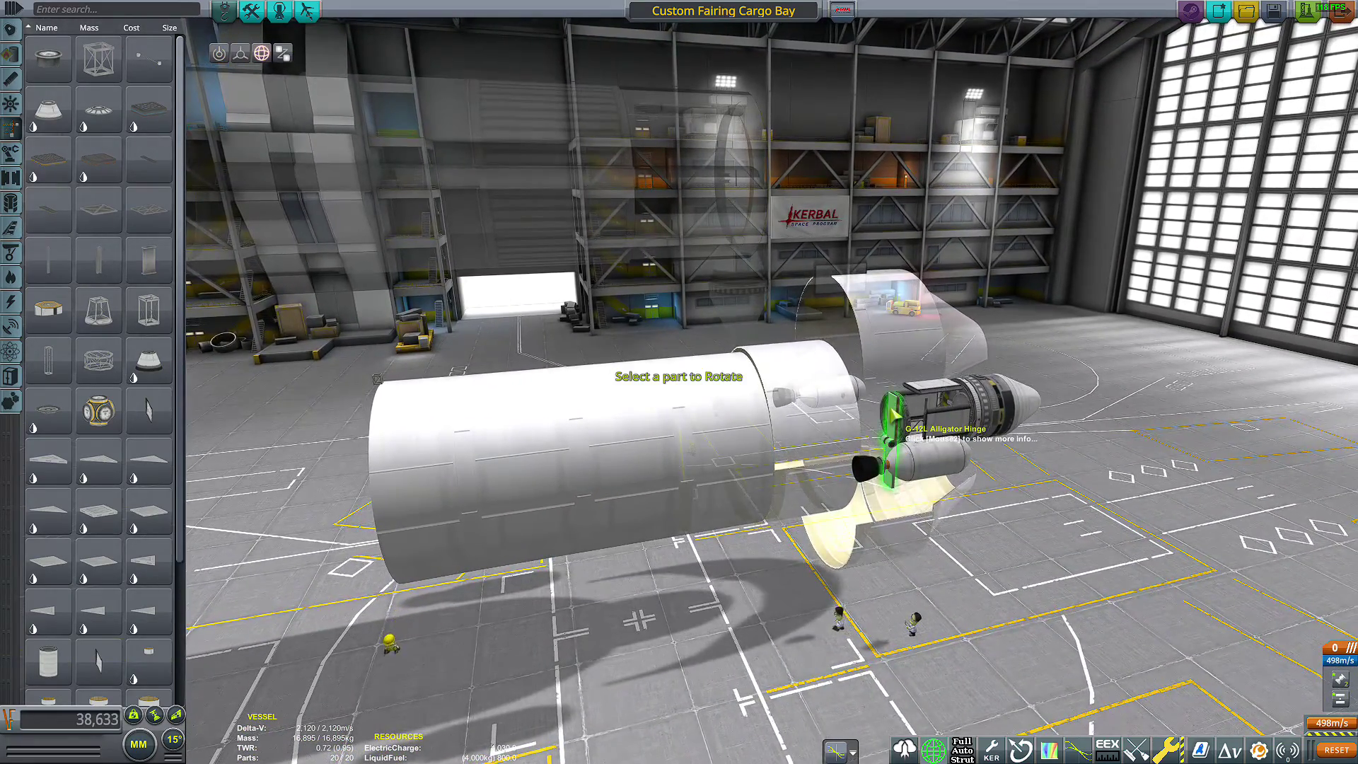
click(896, 414)
drag(865, 448, 600, 384)
key(2)
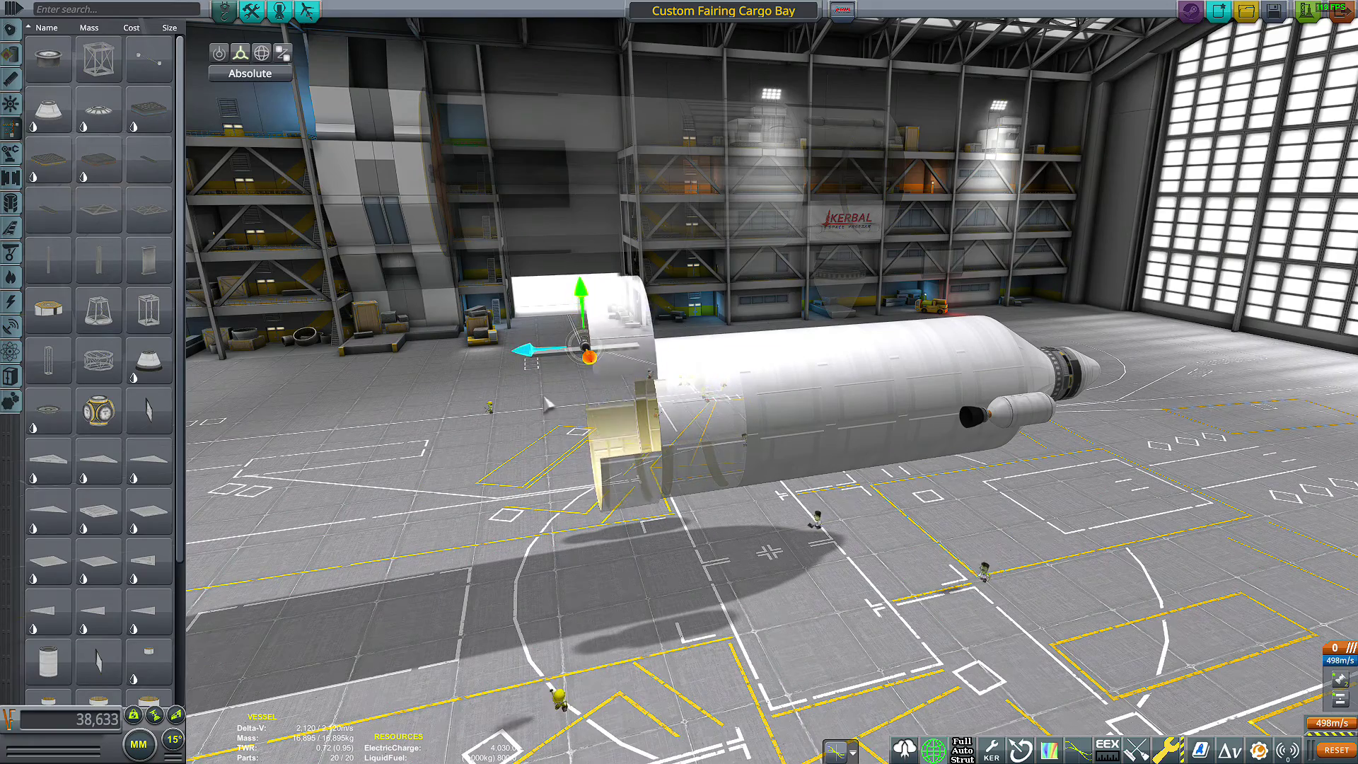
key(1)
Step: Offset the TD-25 Decoupler rearward inside the main fairing
key(2)
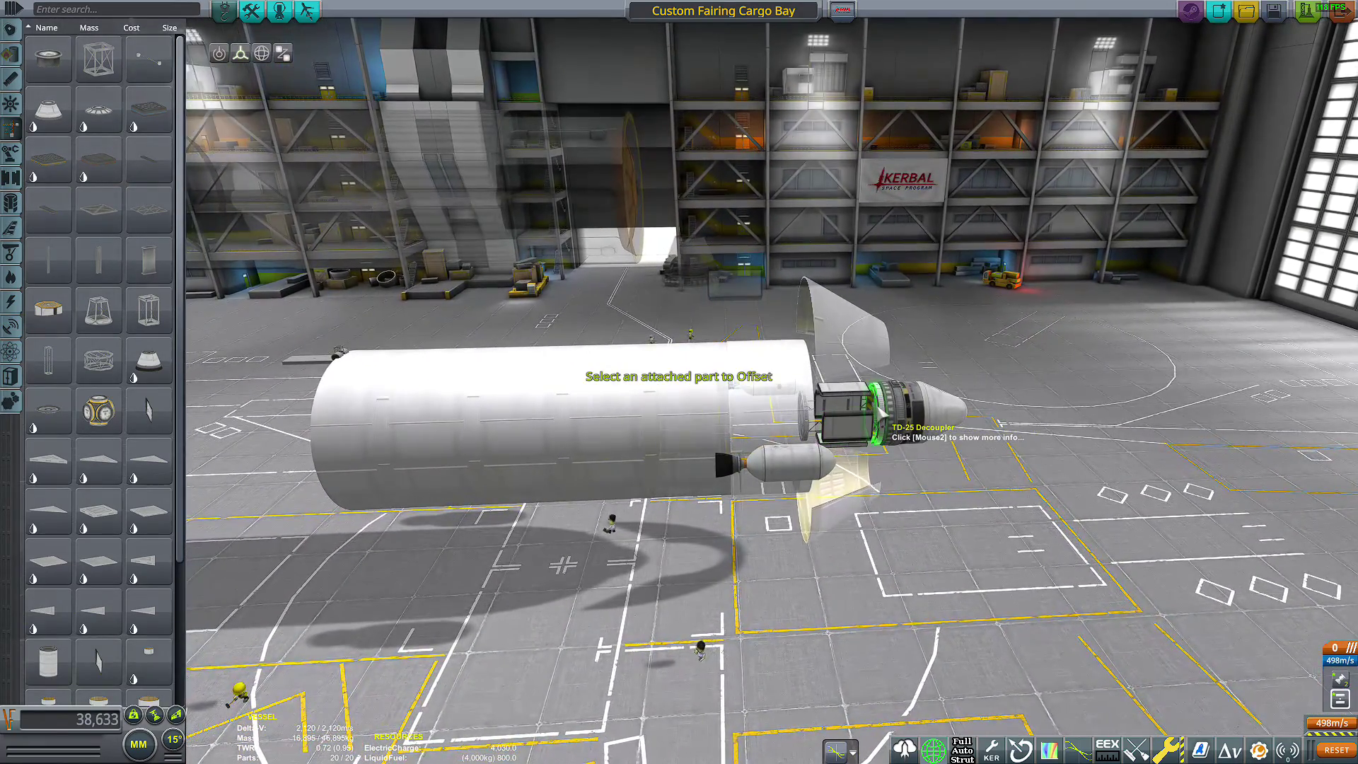
click(879, 412)
drag(784, 425, 748, 422)
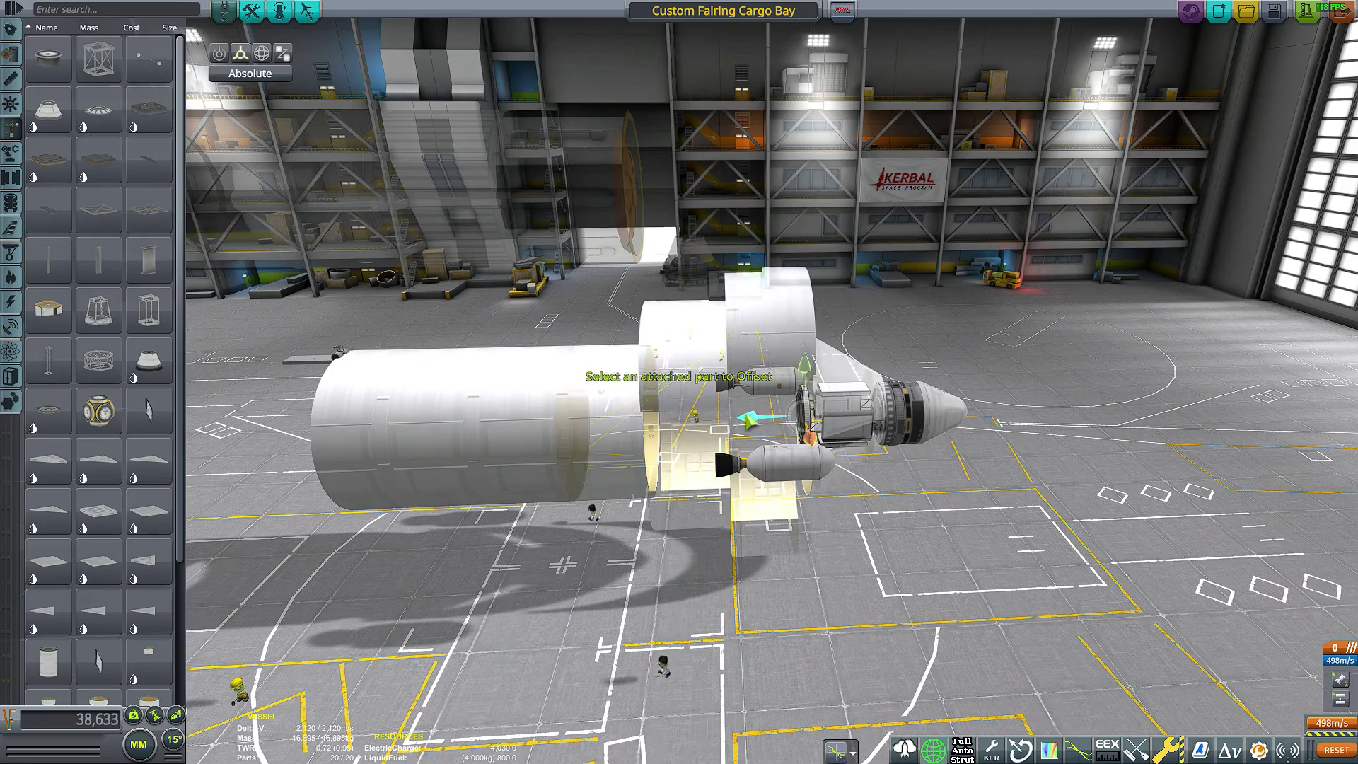
key(1)
Step: Attach the loose Rockomax Brand Adapter assembly with its fairing base and nose cone to the hinge
drag(696, 586, 798, 617)
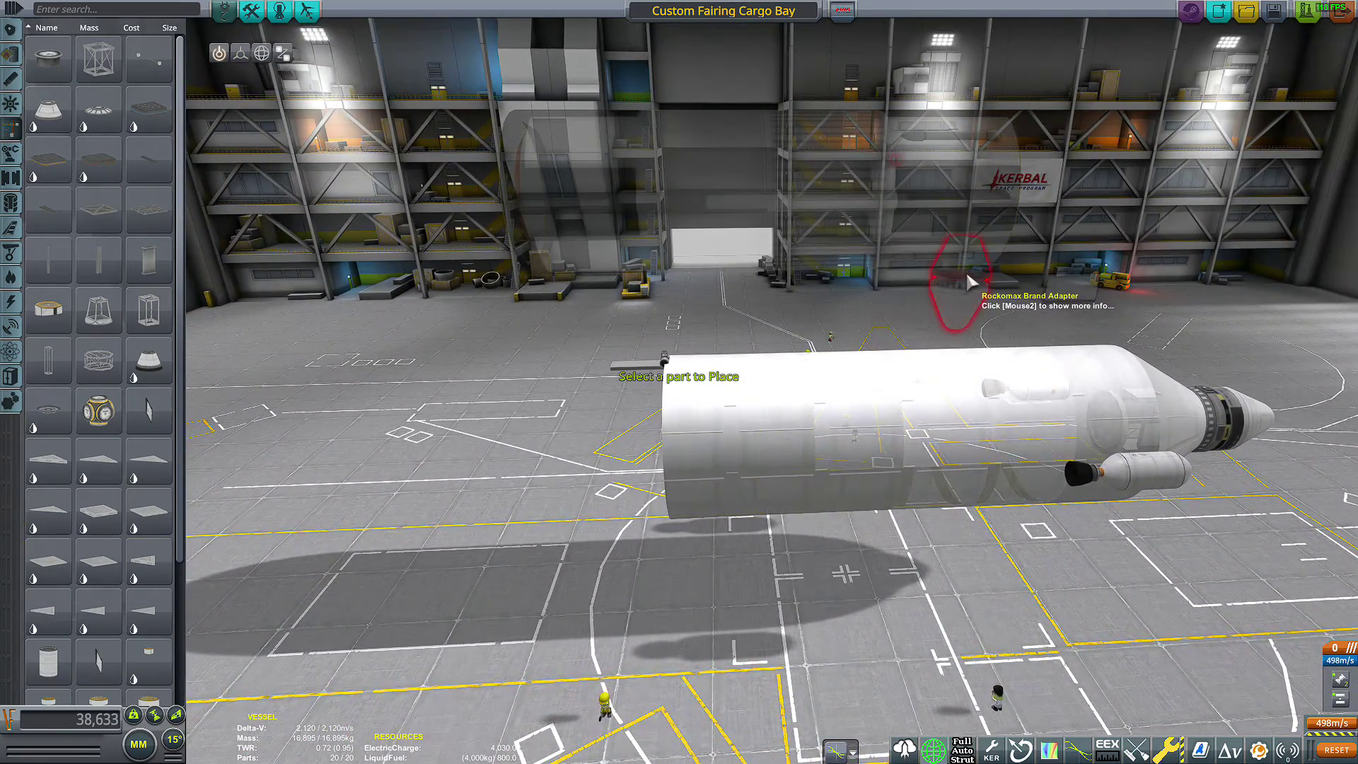
drag(661, 286, 587, 280)
click(587, 280)
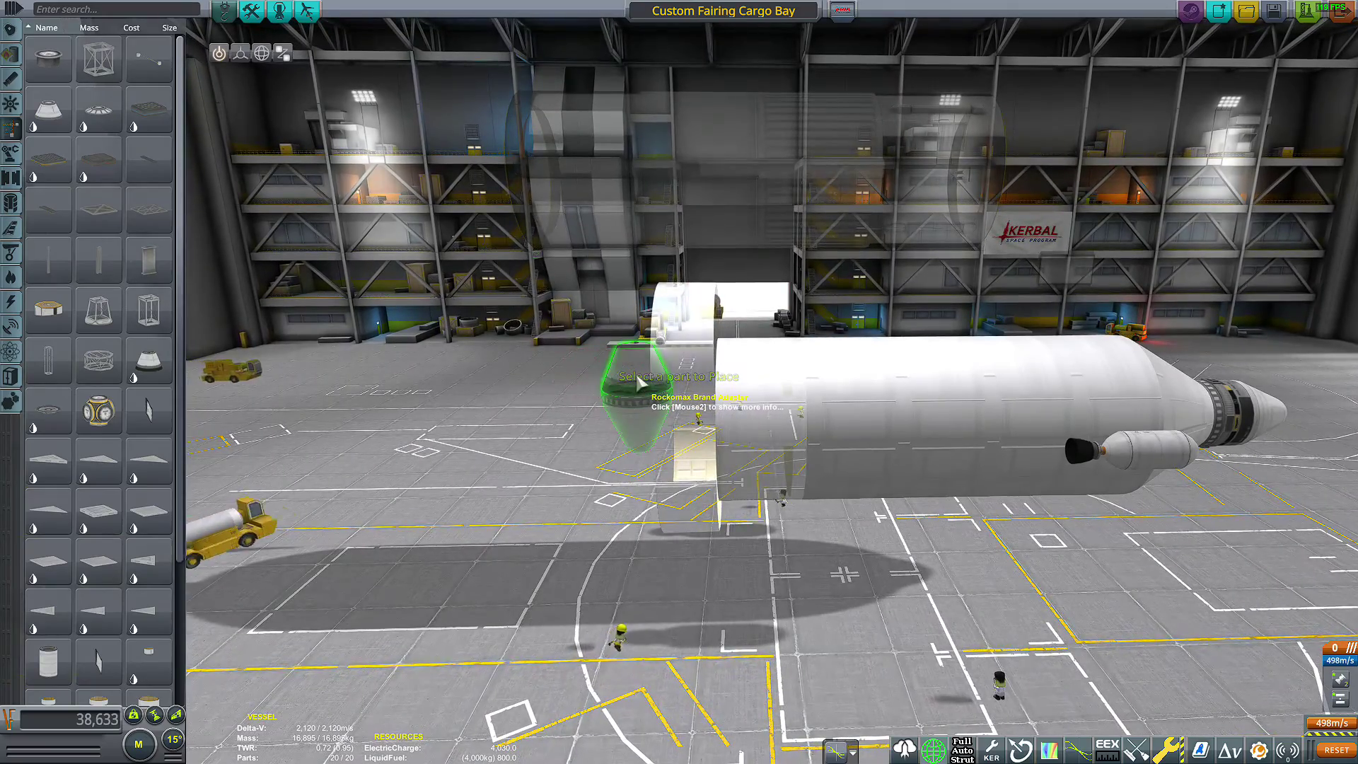
click(623, 396)
Step: Rotate the adapter assembly so its nose cone points rearward and offset it well behind the main fairing's open end
drag(580, 520, 616, 532)
key(3)
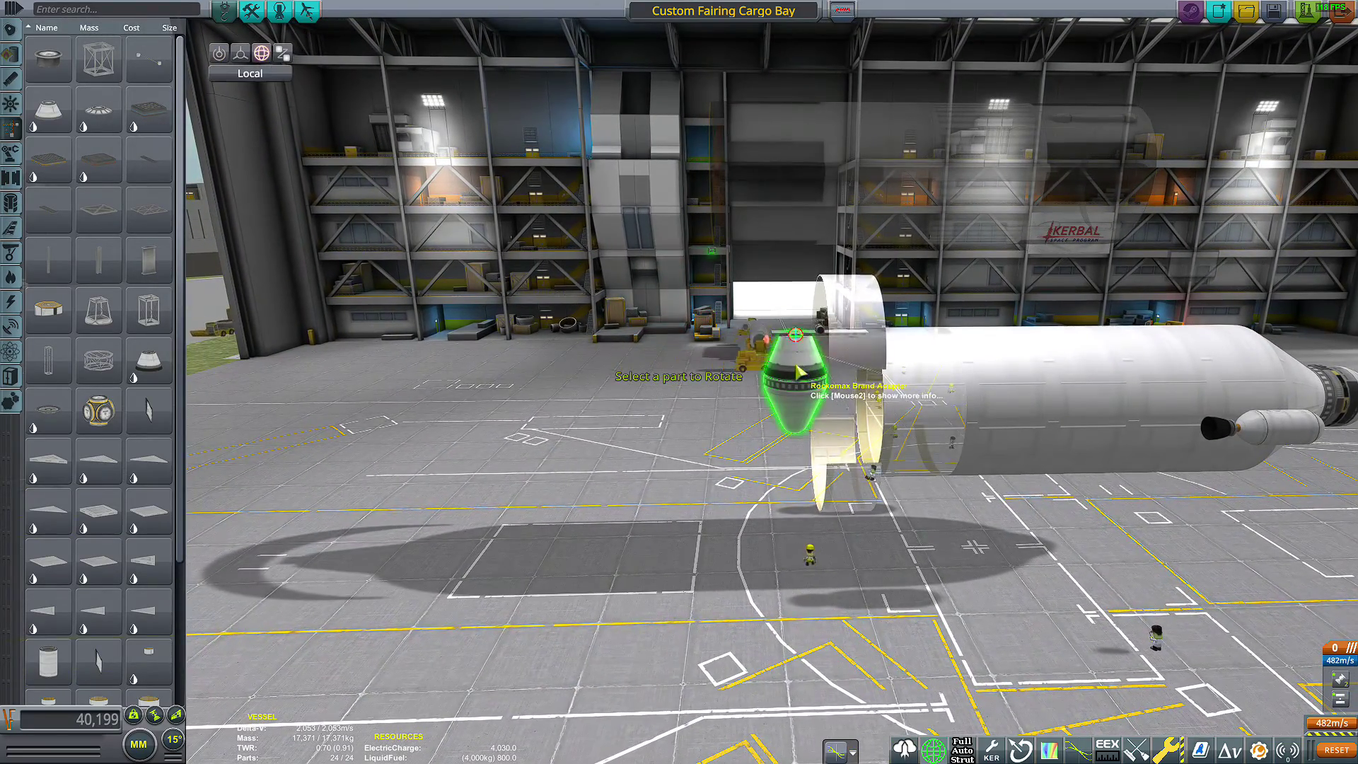
click(775, 375)
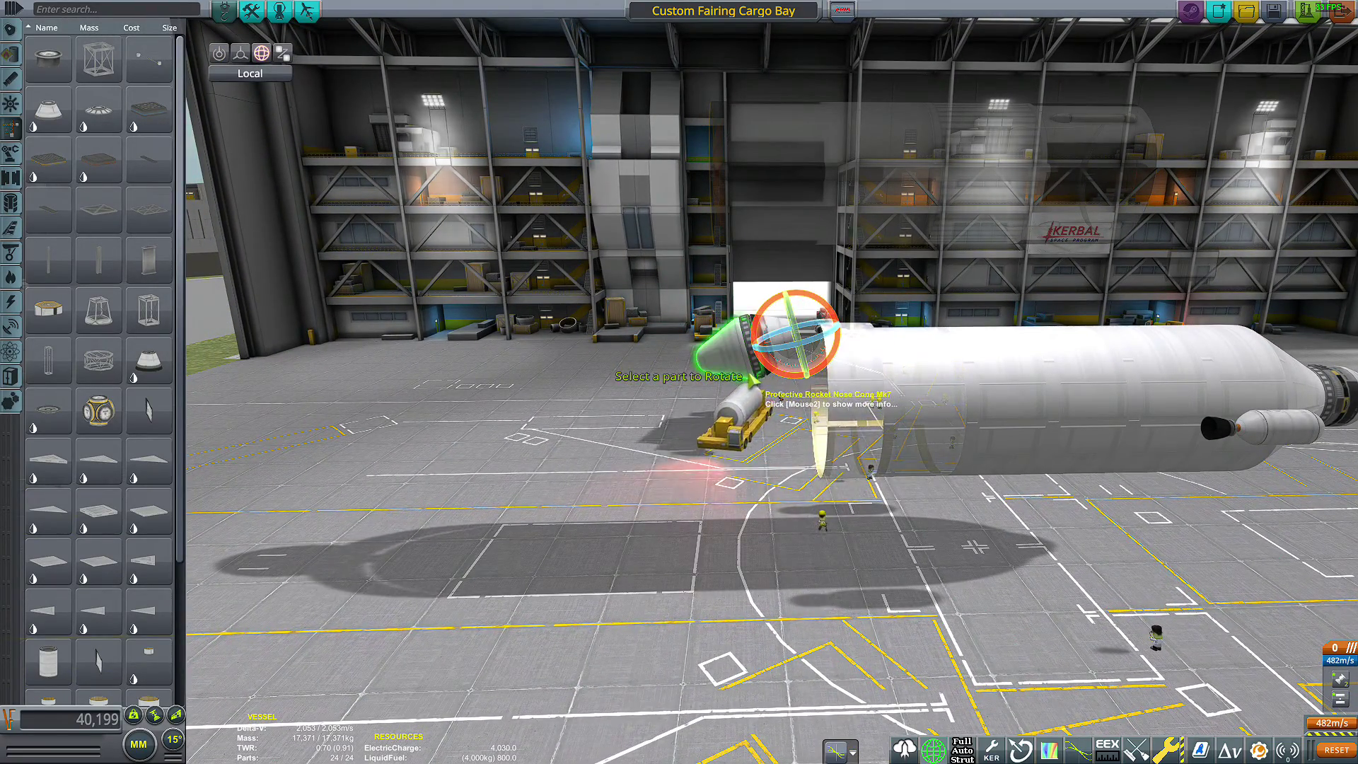
key(space)
key(2)
drag(731, 347, 586, 344)
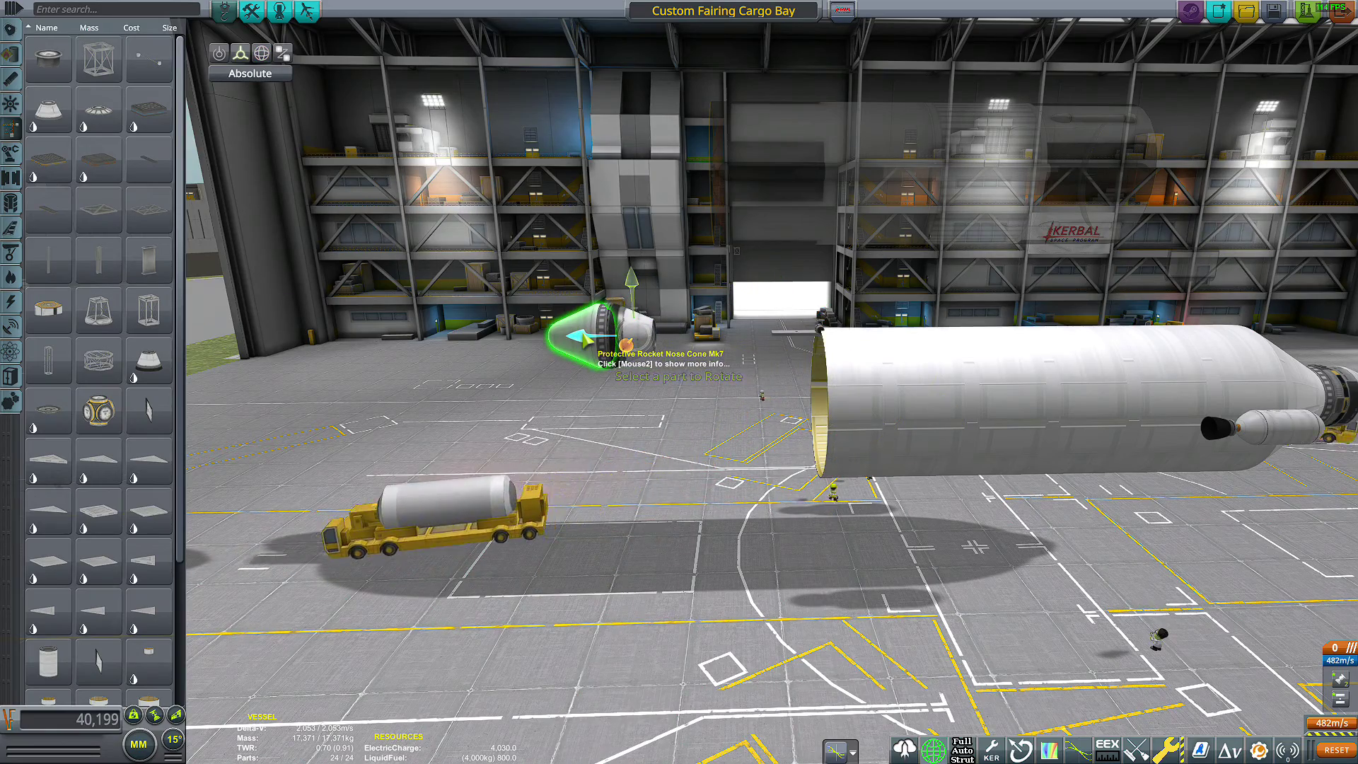
drag(640, 424, 658, 494)
key(1)
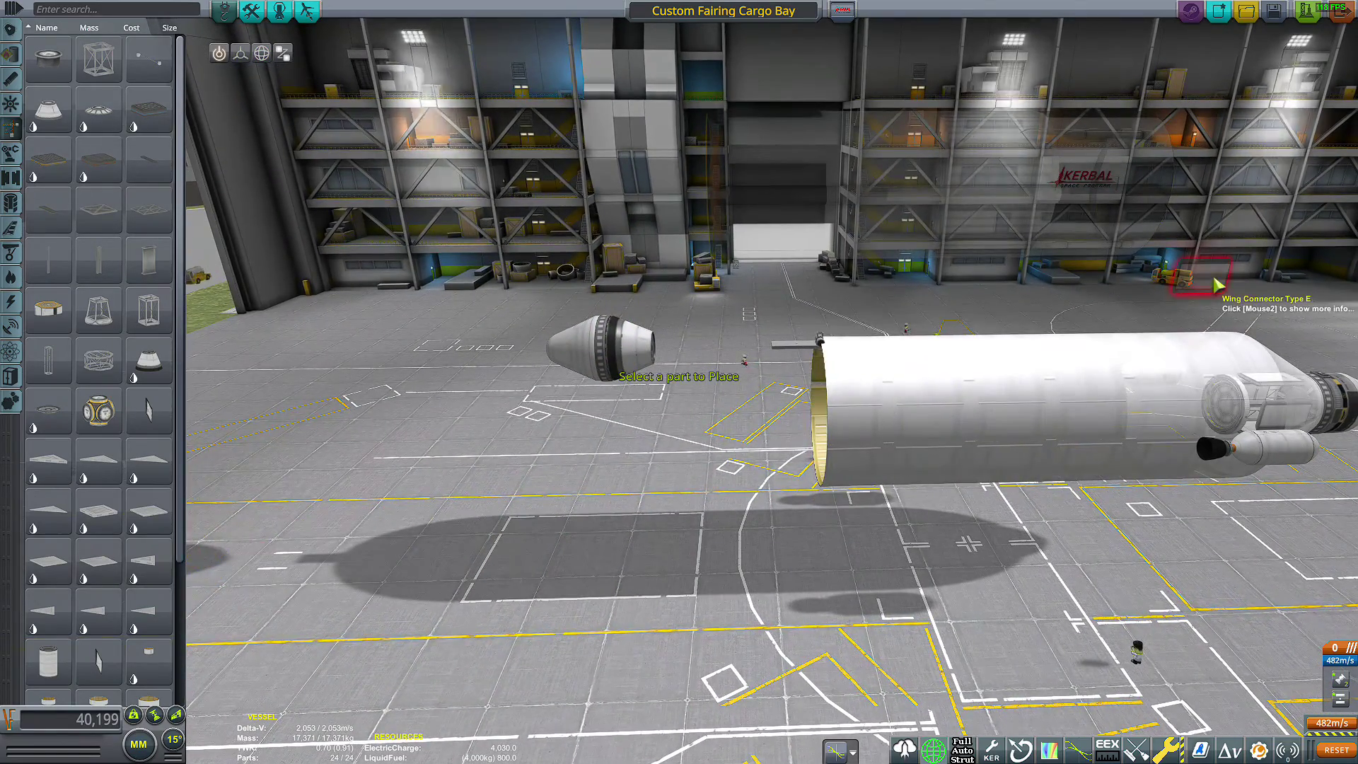
Step: Attach Wing Connector Type E panels around the rear adapter in 4x radial symmetry and offset them toward the main fairing's opening
click(1219, 282)
click(493, 264)
drag(438, 339, 214, 644)
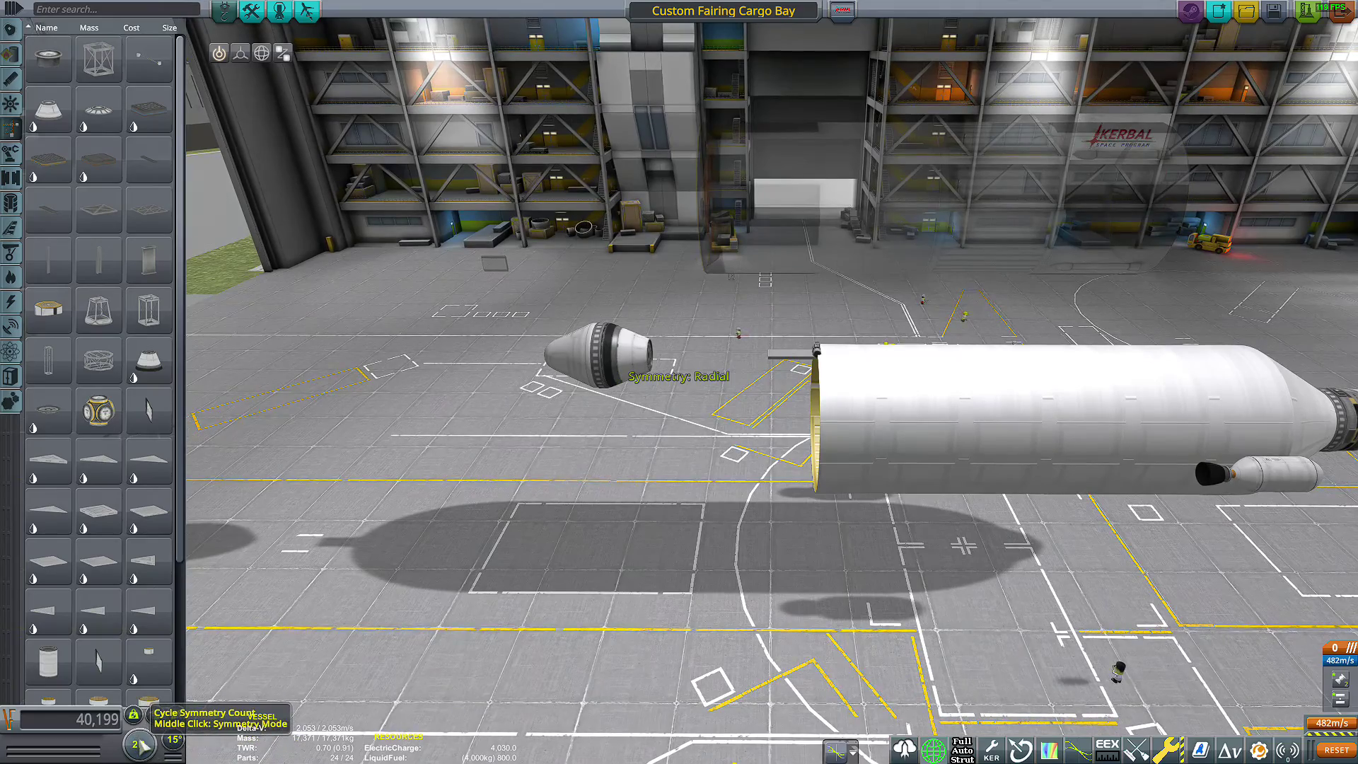
drag(492, 488, 527, 637)
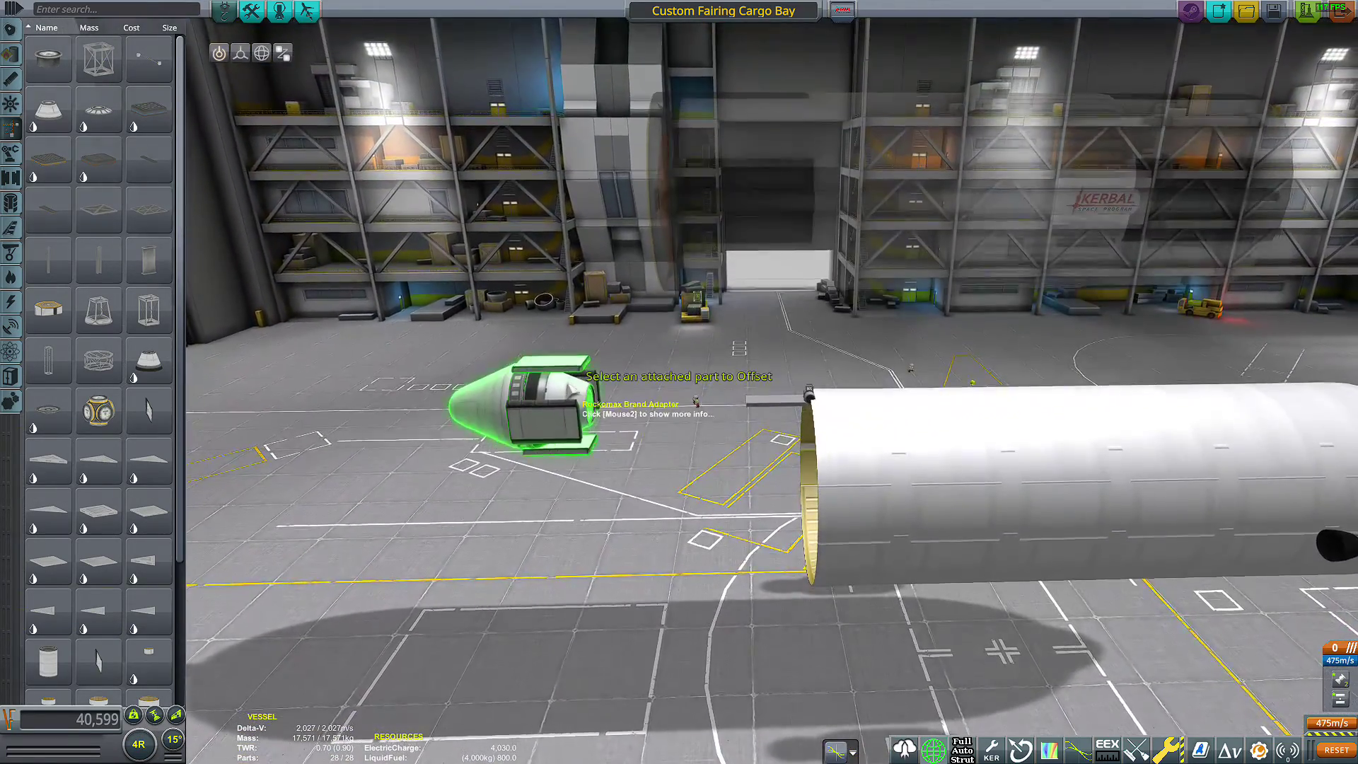
key(2)
click(566, 363)
drag(599, 349, 643, 350)
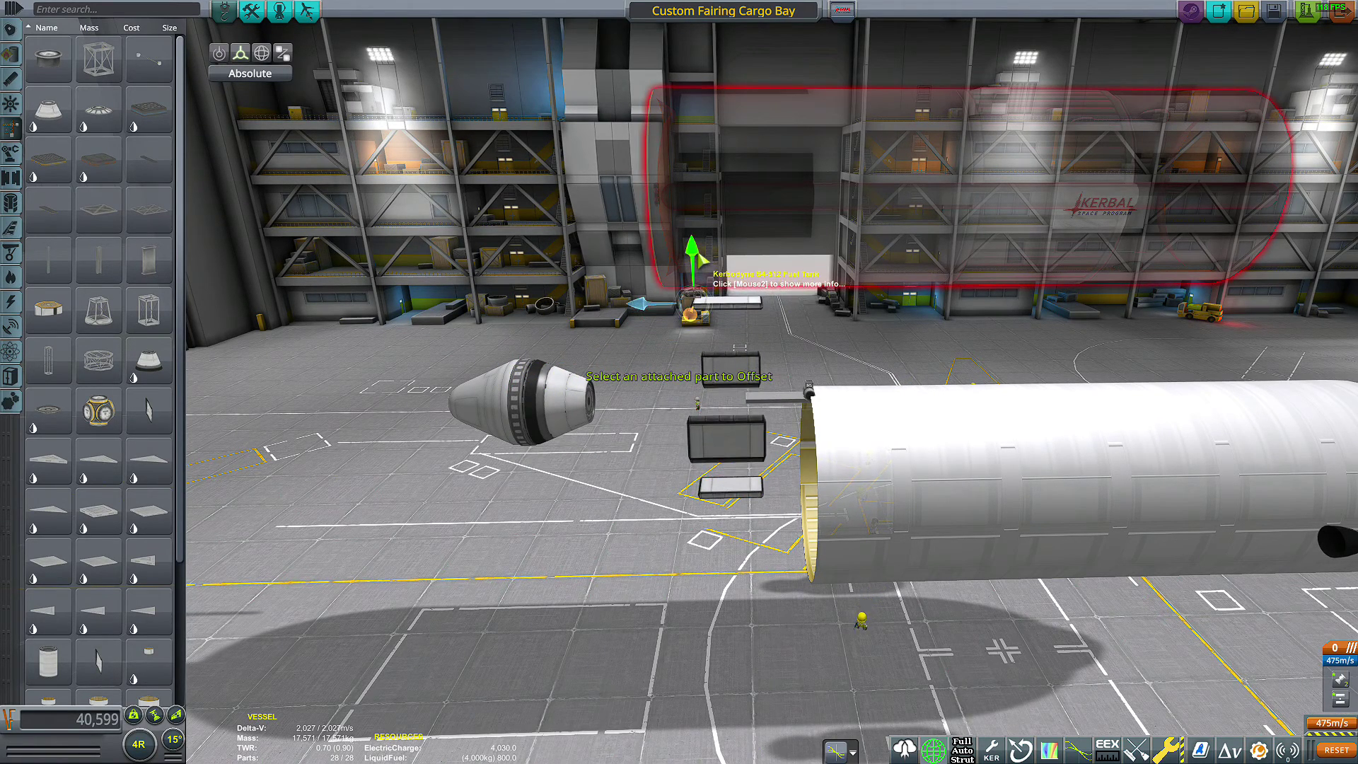
Step: Build the rear AE-FF2 fairing as a cone with a short cylinder and close it against the wing connectors
right_click(529, 435)
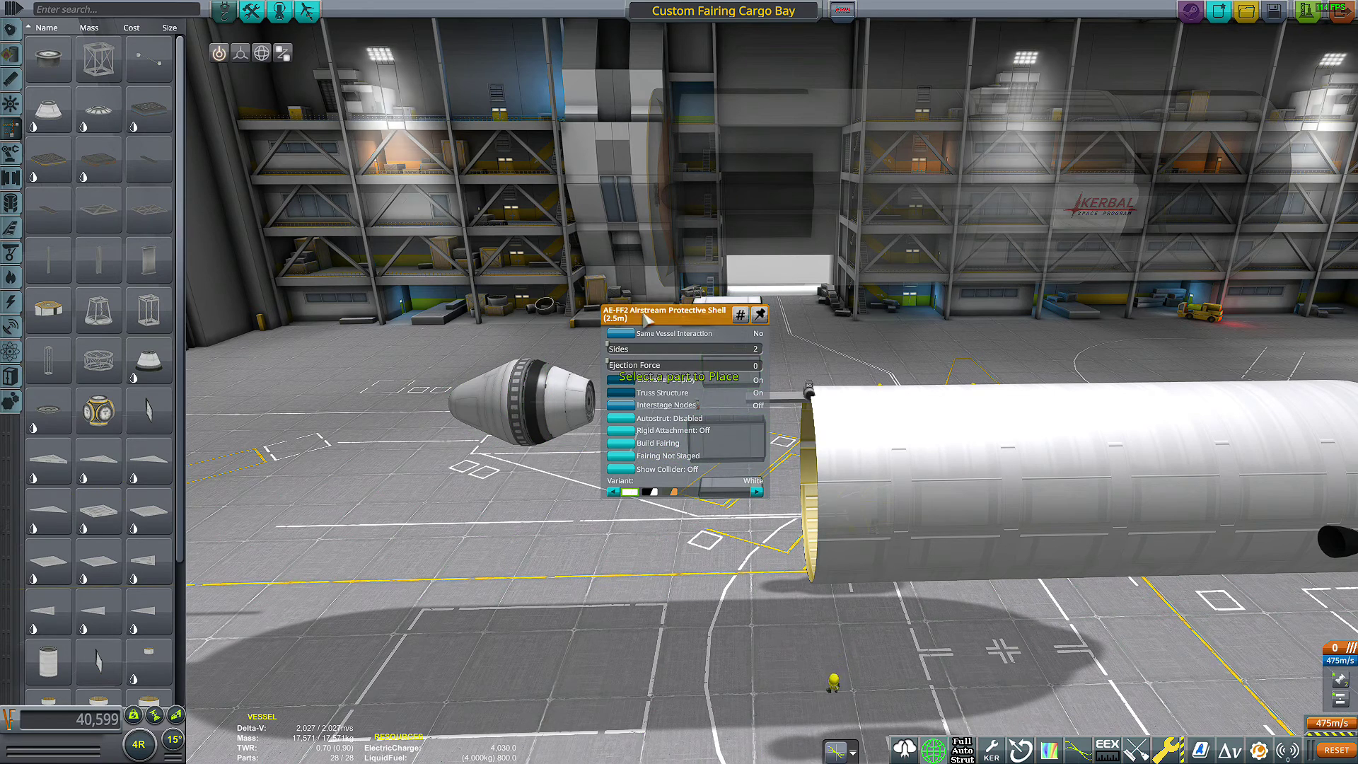
click(490, 555)
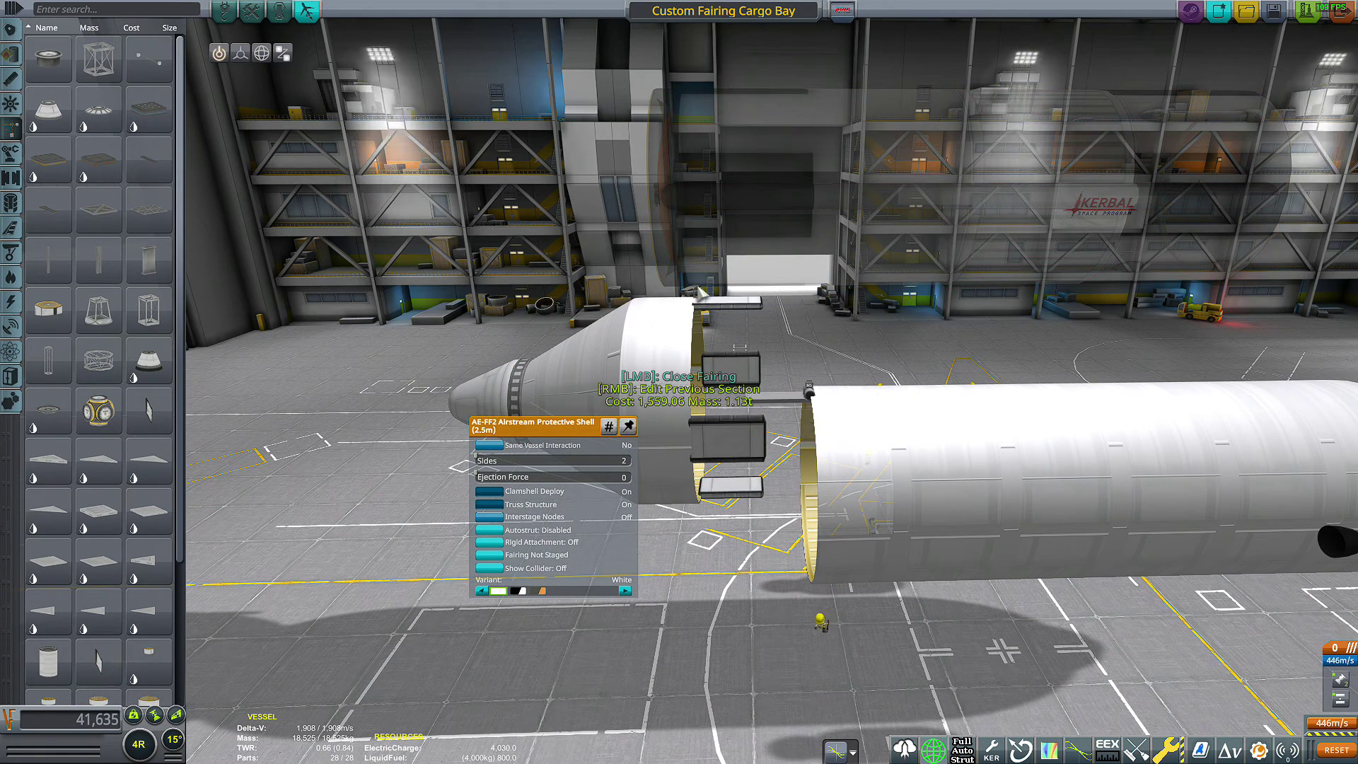
click(699, 289)
Step: Offset the rear wing connectors inward and back against the Rockomax Brand Adapter inside the tail fairing
drag(744, 553, 708, 668)
scroll(713, 676, down, 1)
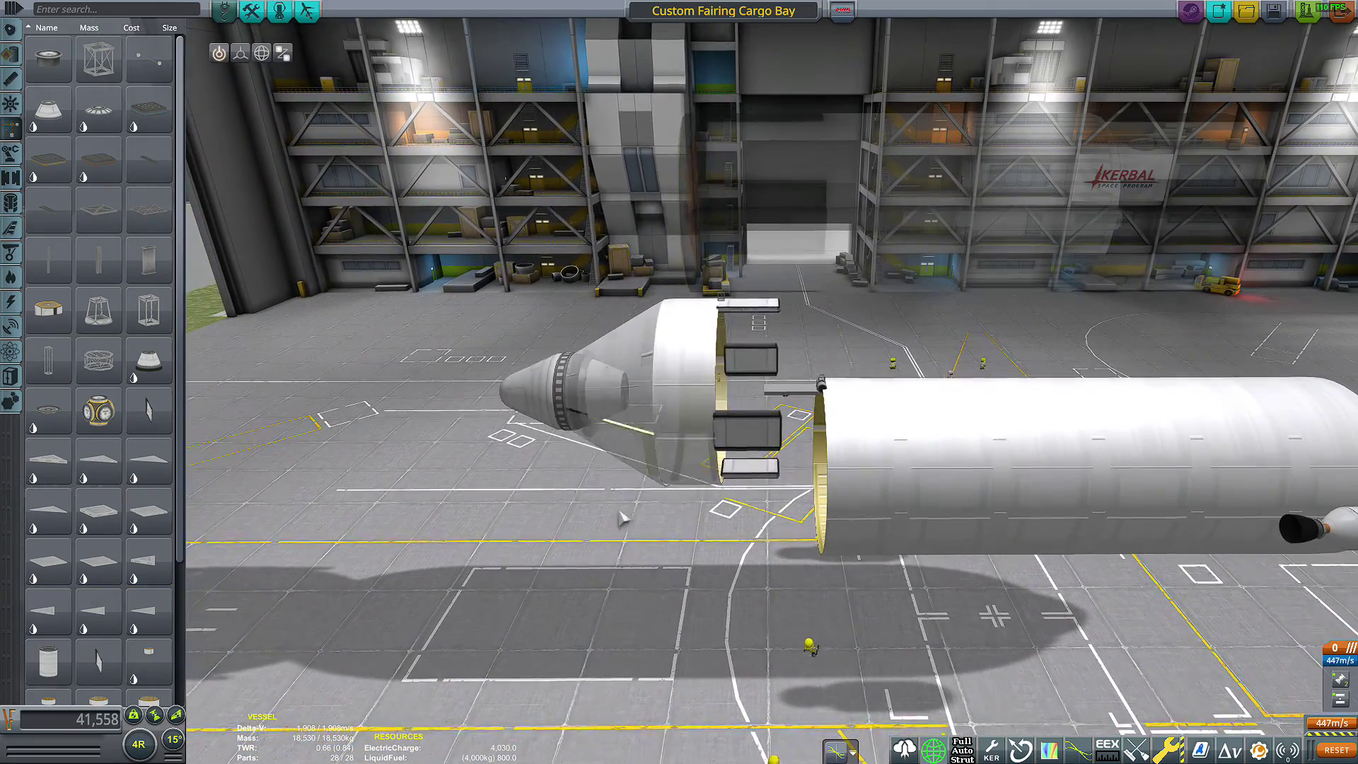
key(2)
click(610, 390)
click(758, 307)
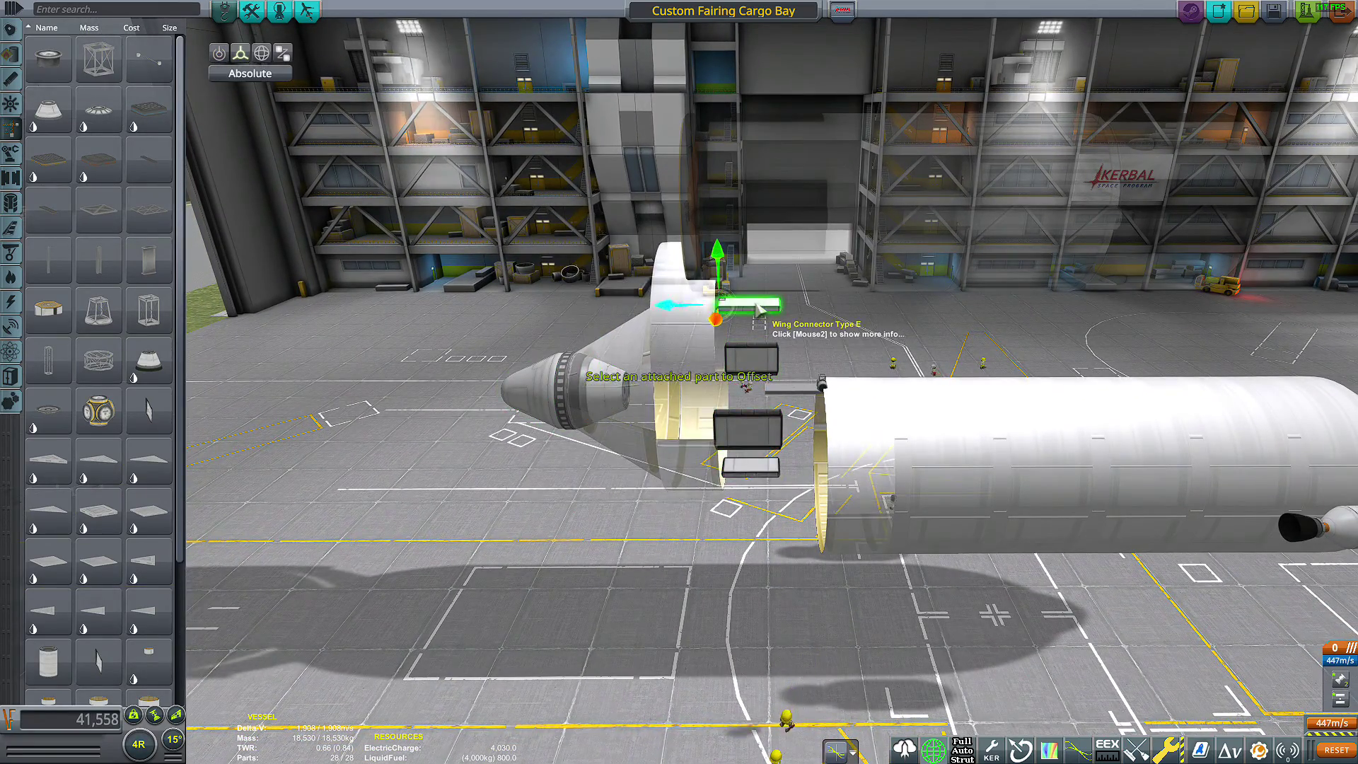
drag(719, 258, 716, 325)
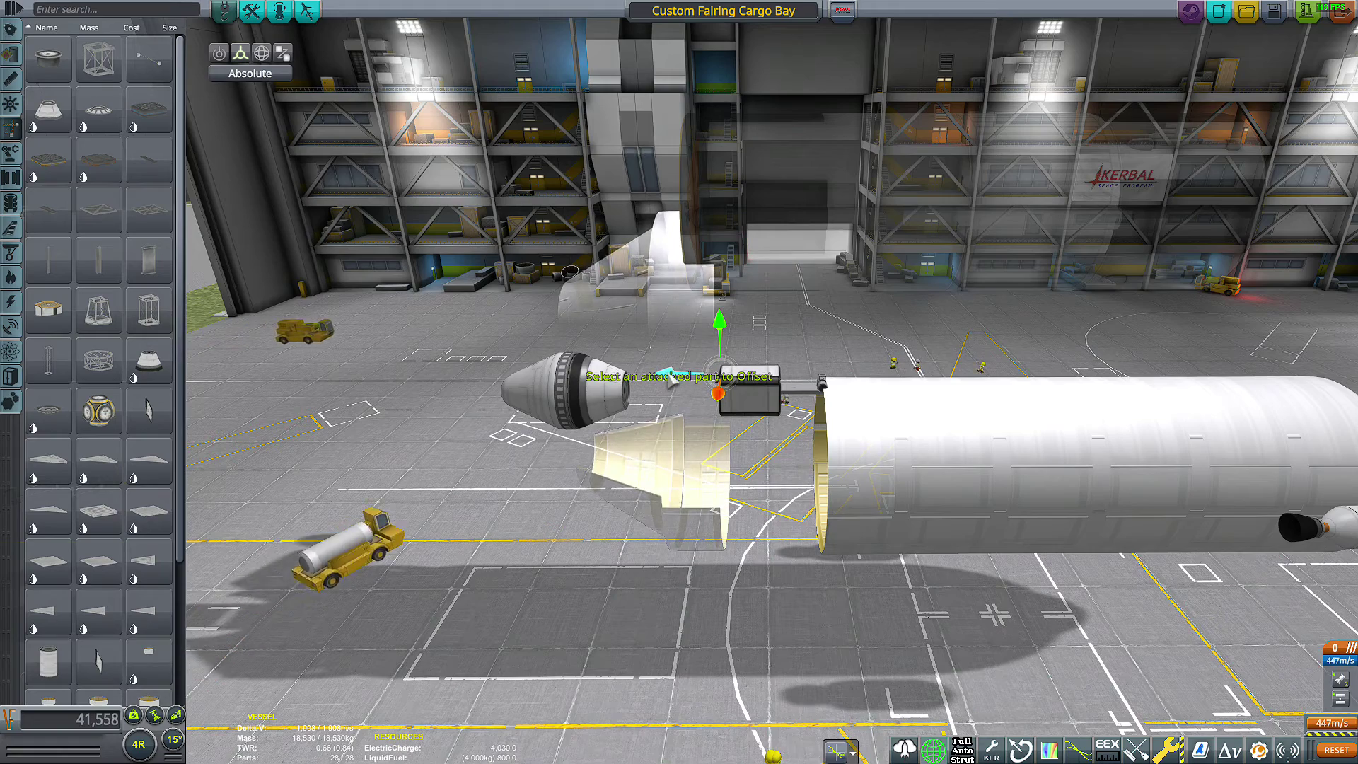
drag(668, 374, 547, 387)
Step: Offset the whole tail assembly forward until its fairing meets the rear end of the main fairing
click(556, 448)
click(587, 403)
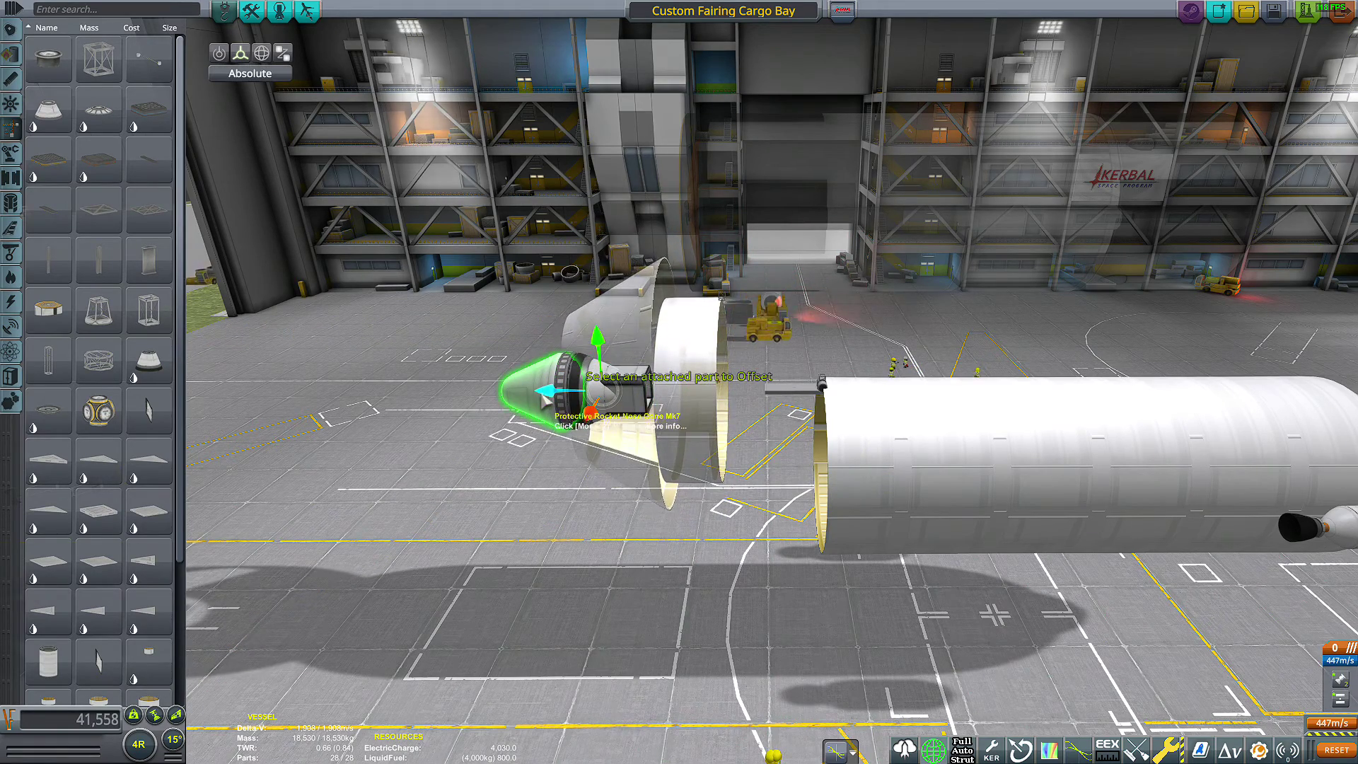
drag(549, 391, 677, 363)
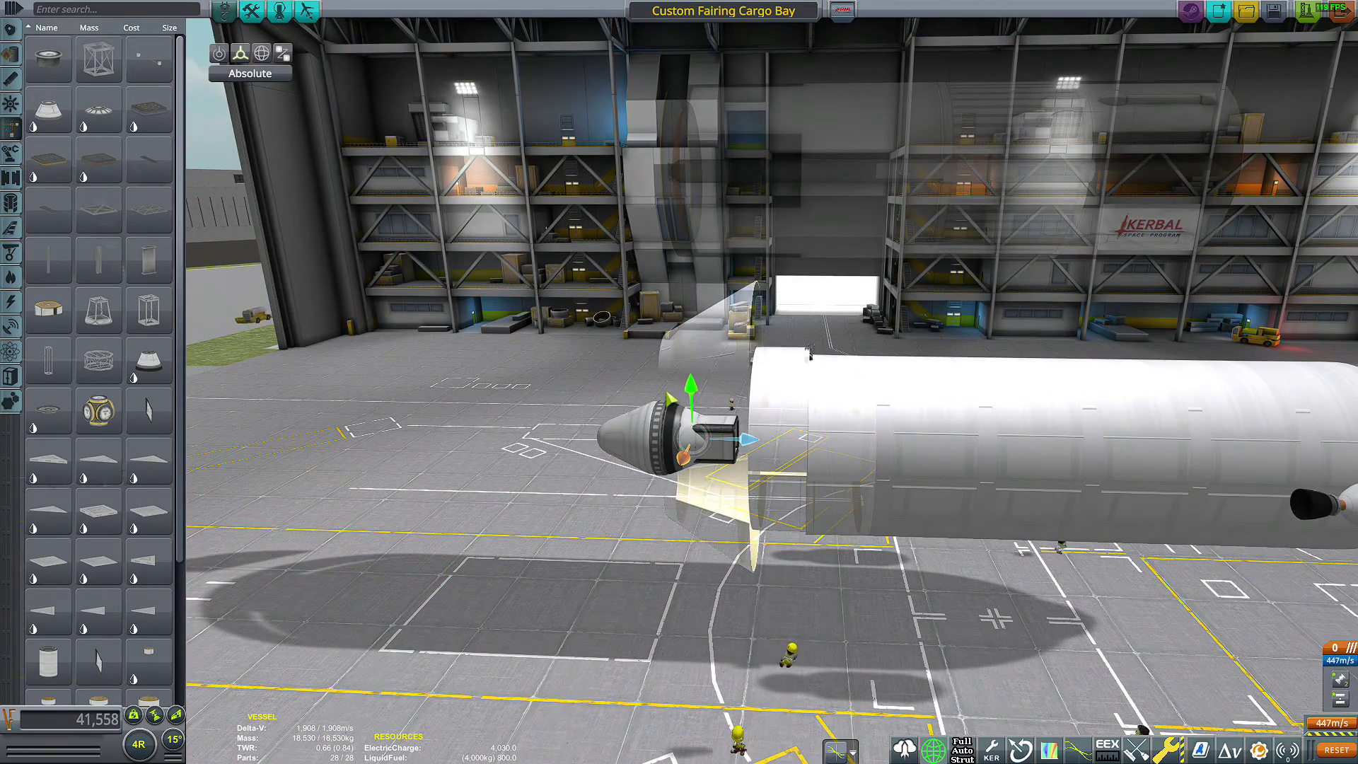
Step: Fine-adjust the position of the tail section's Rockomax Brand Adapter in translation steps of 0.01, then return to placing parts
scroll(575, 539, up, 6)
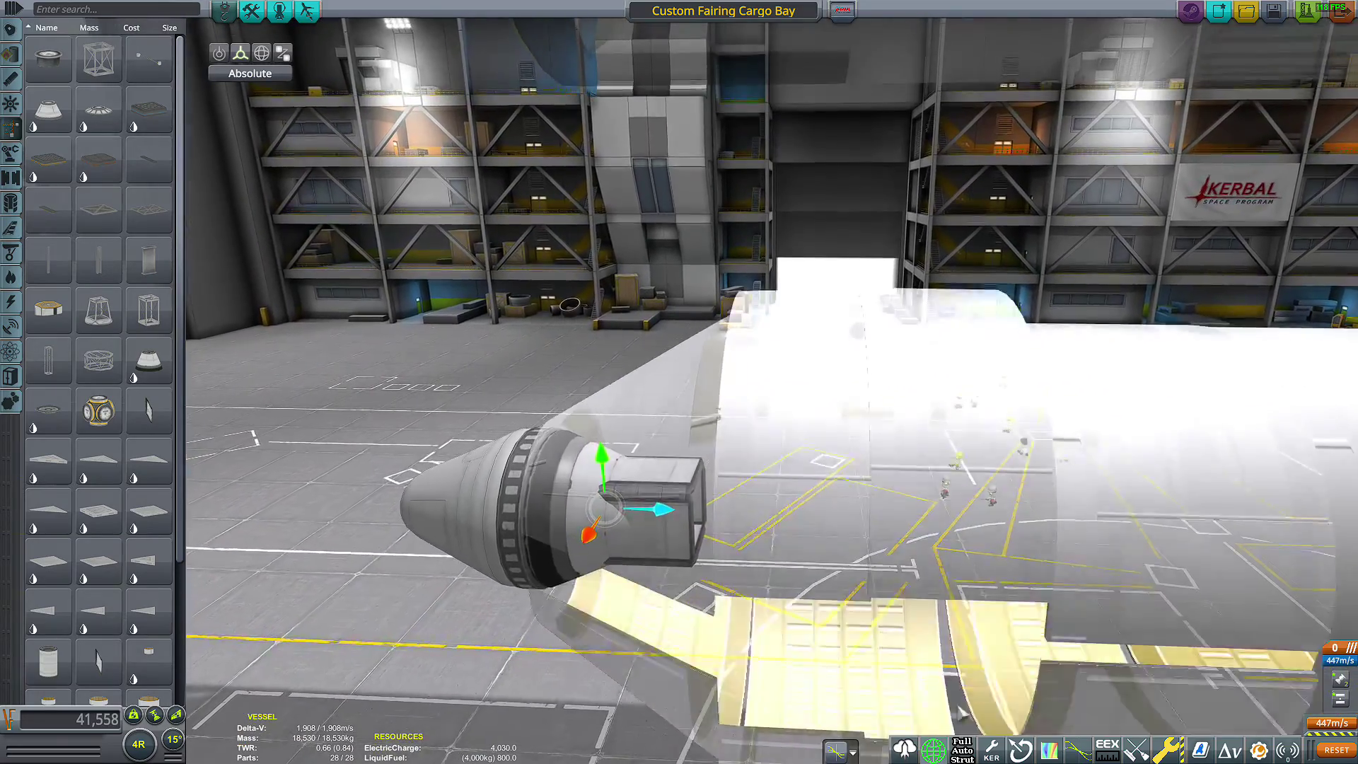
mouse_move(1101, 741)
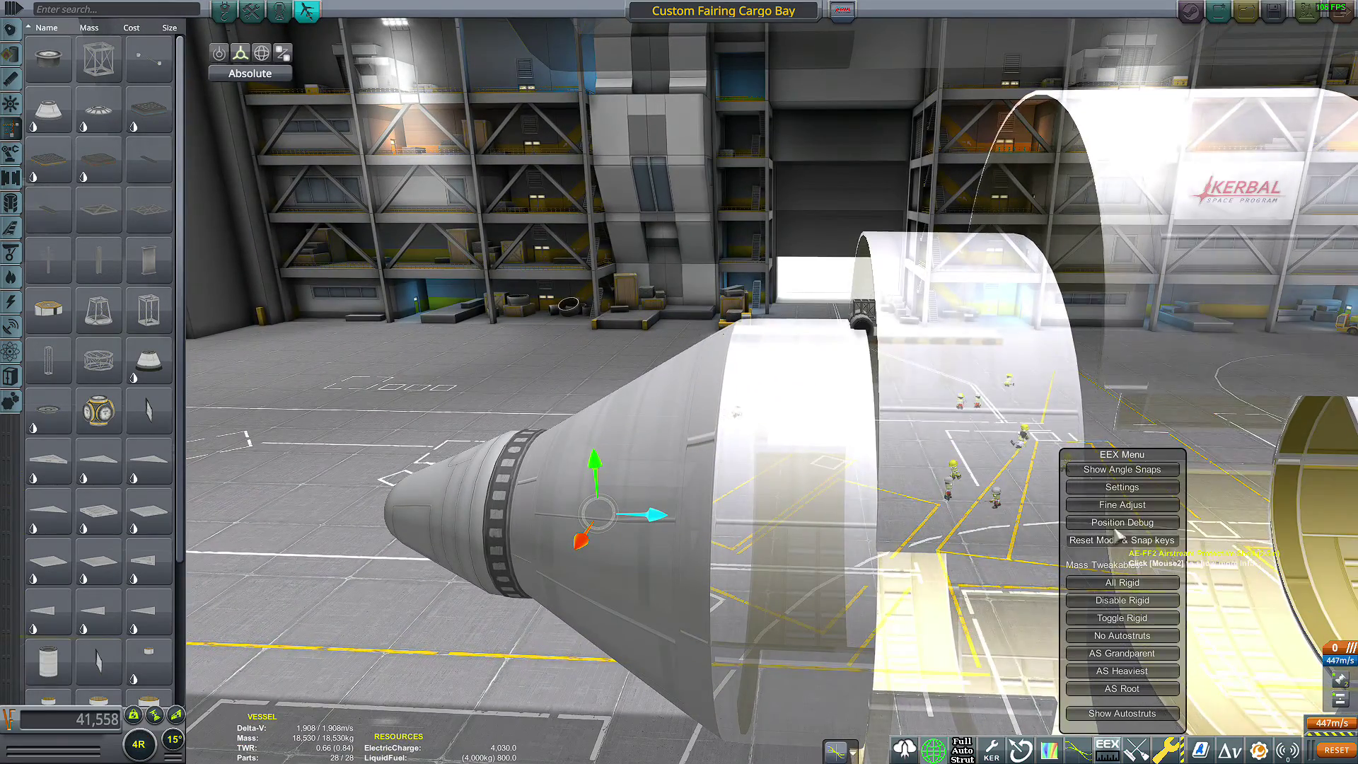
click(1123, 504)
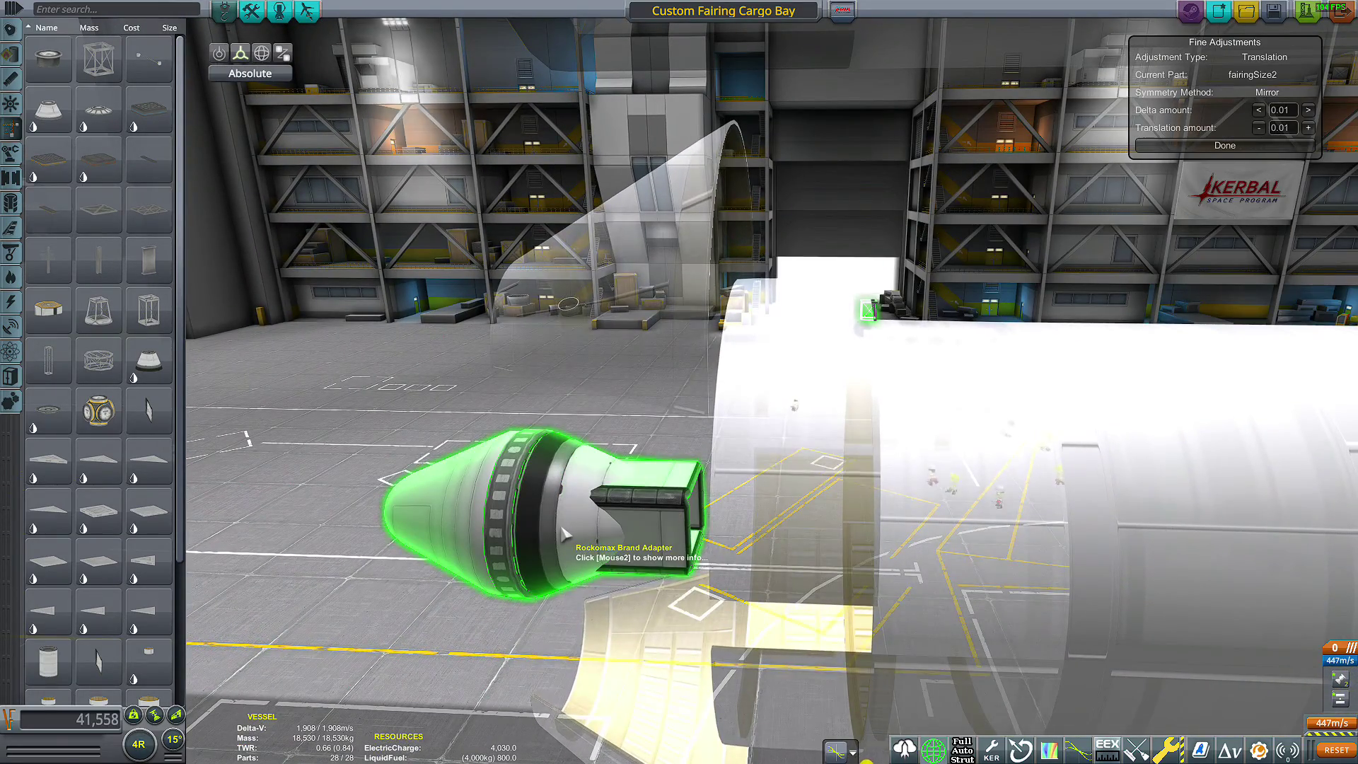
click(619, 527)
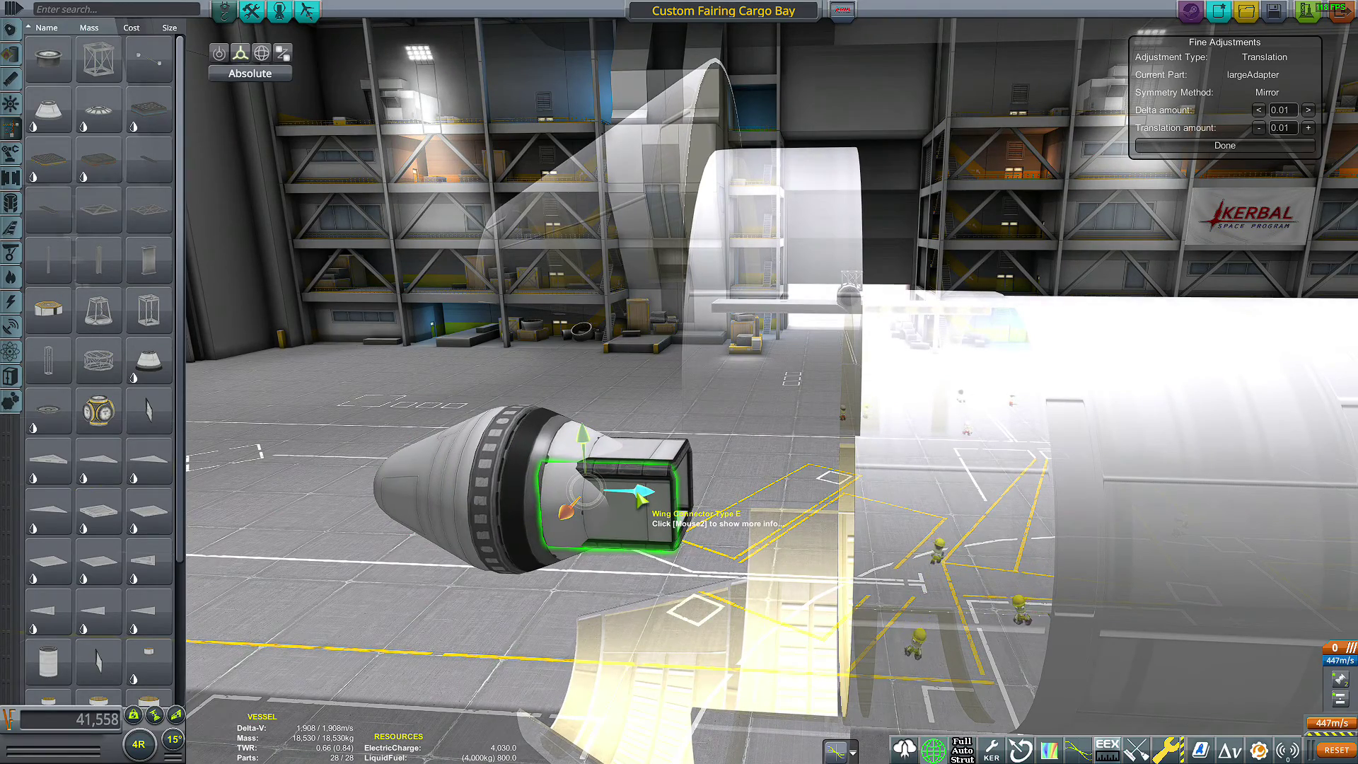
scroll(326, 297, down, 4)
key(1)
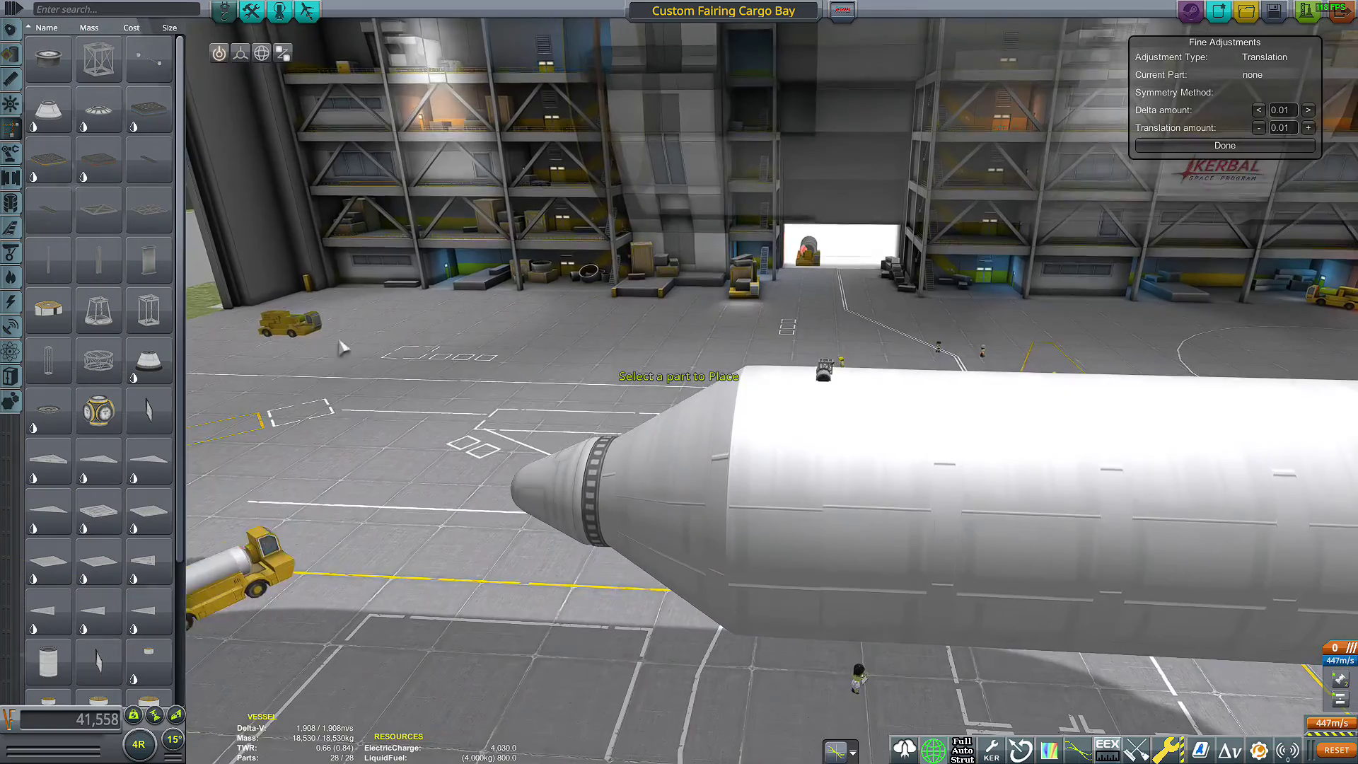
Step: Place a Kerbodyne S4-512 Fuel Tank as cargo inside the main fairing
scroll(344, 346, down, 5)
click(636, 396)
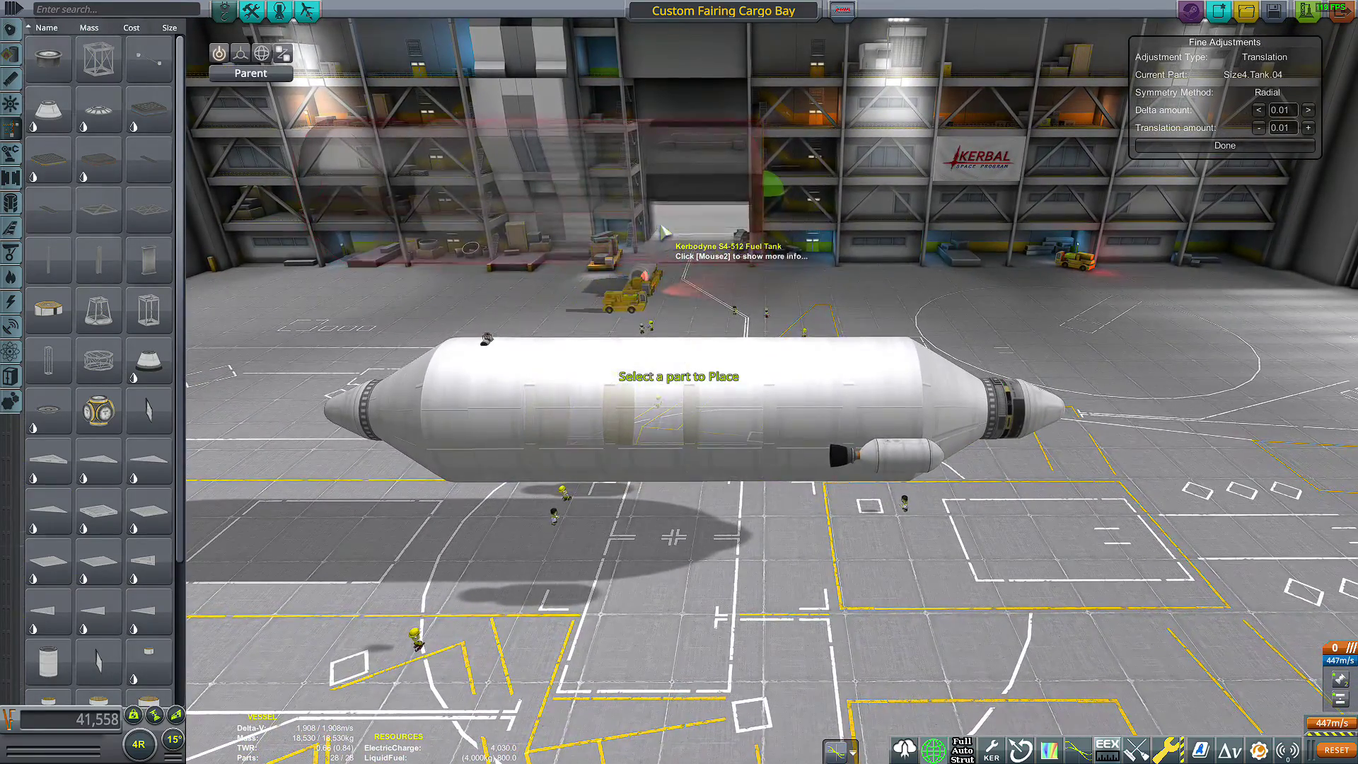
click(813, 436)
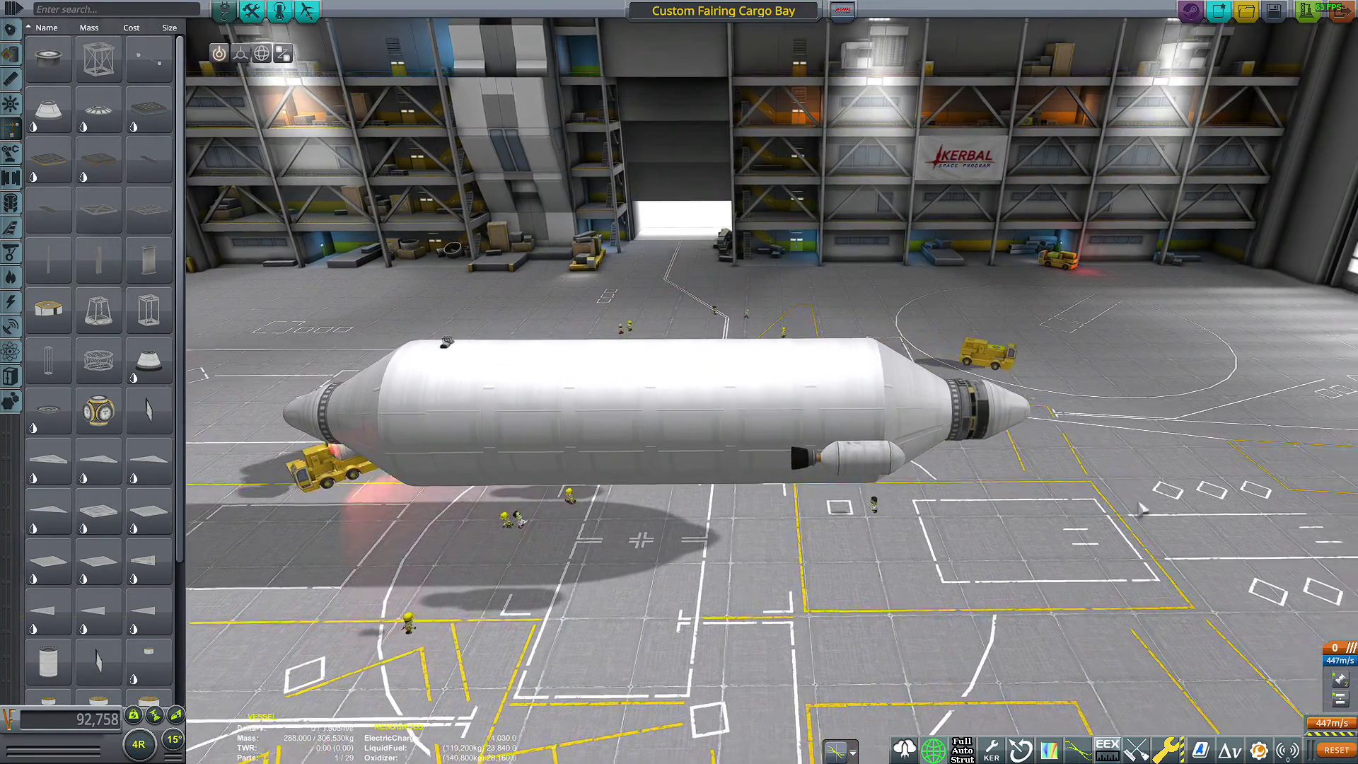
Step: Review the Full AutoStrut settings and the part options of the rear and front AE-FF2 fairings
click(962, 750)
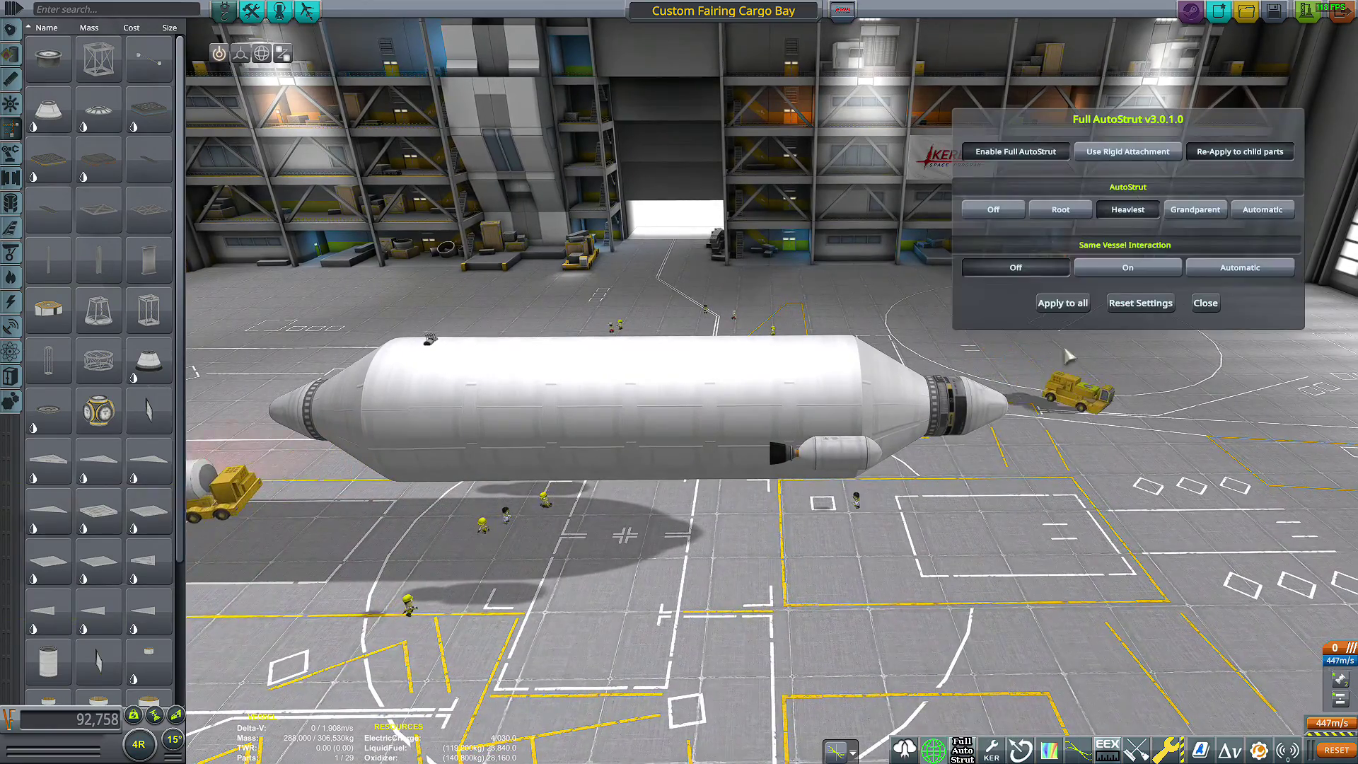
click(1206, 304)
right_click(410, 469)
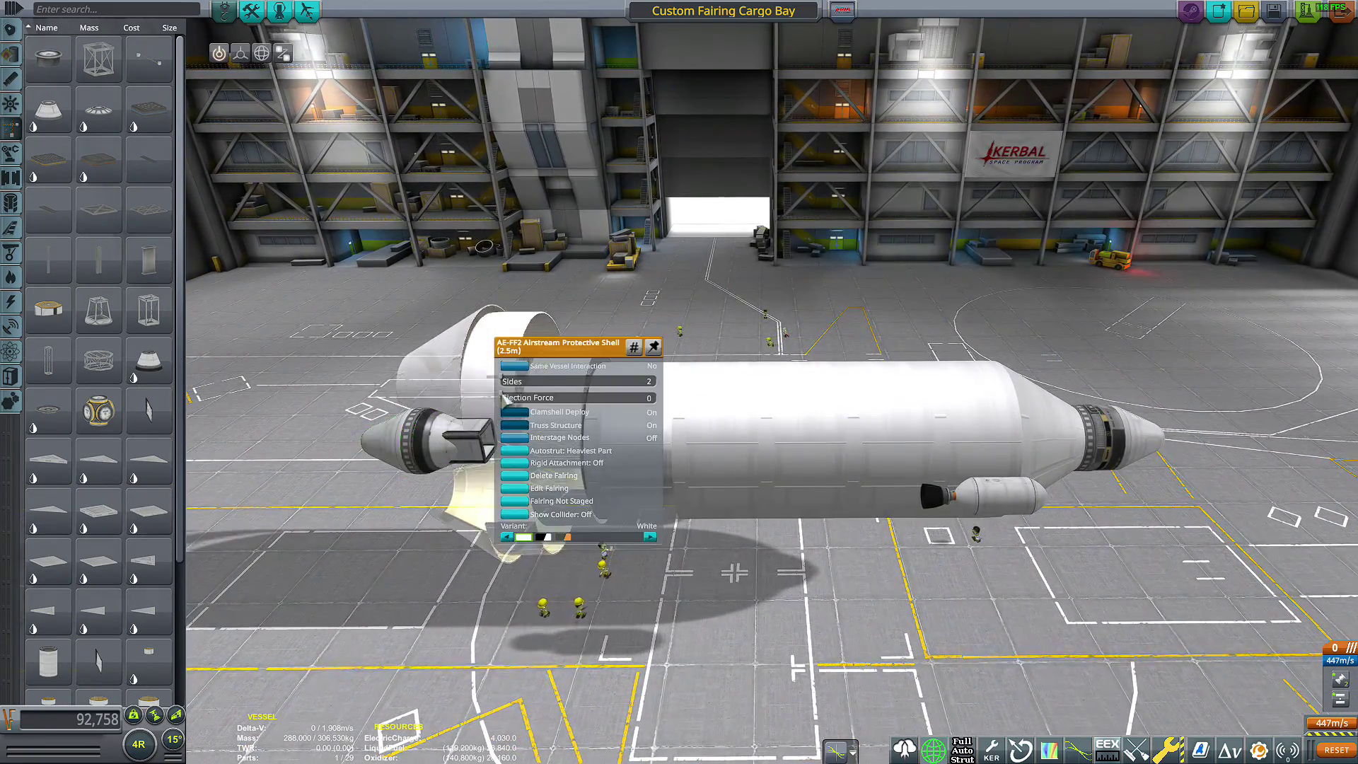
right_click(1086, 447)
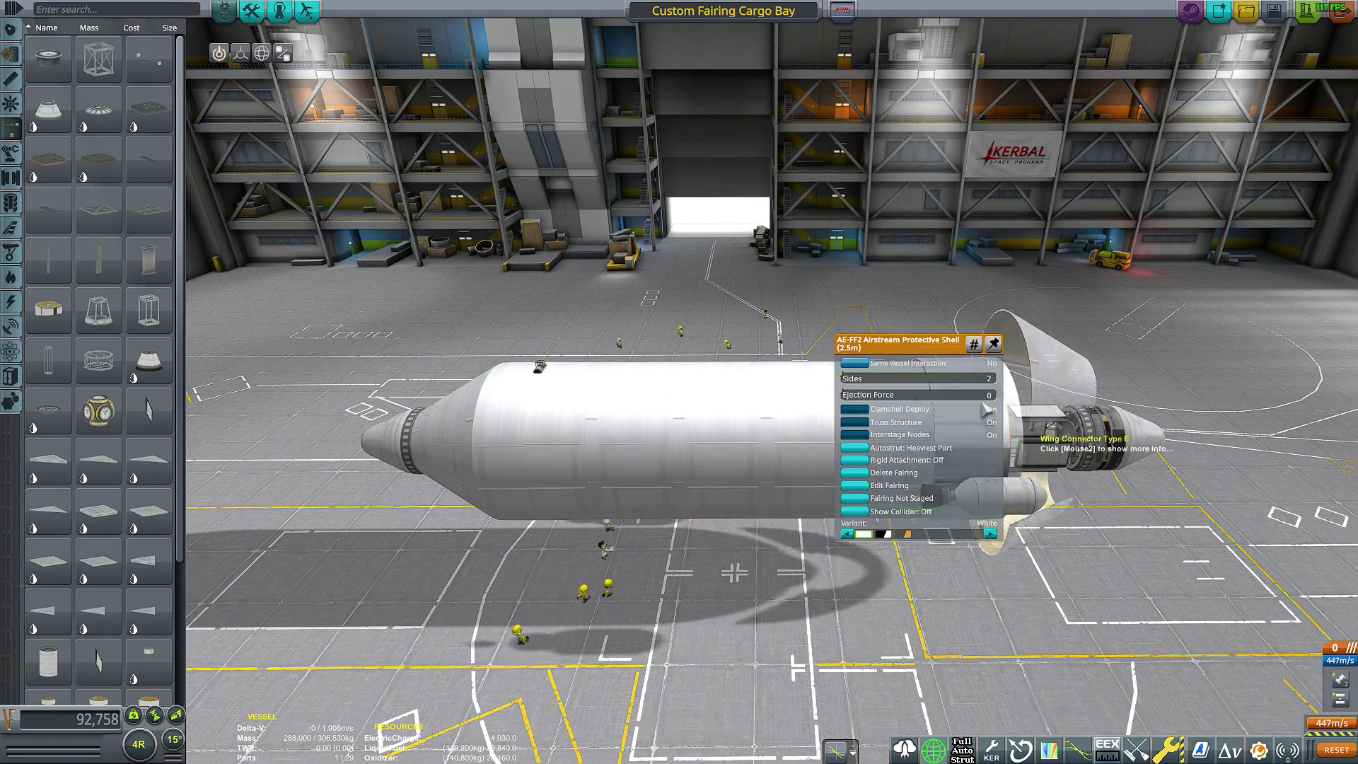
Step: Check the G-12L Alligator Hinge's lock toggle in action group Custom01 and its target angle in axis group Translate F/B
click(251, 10)
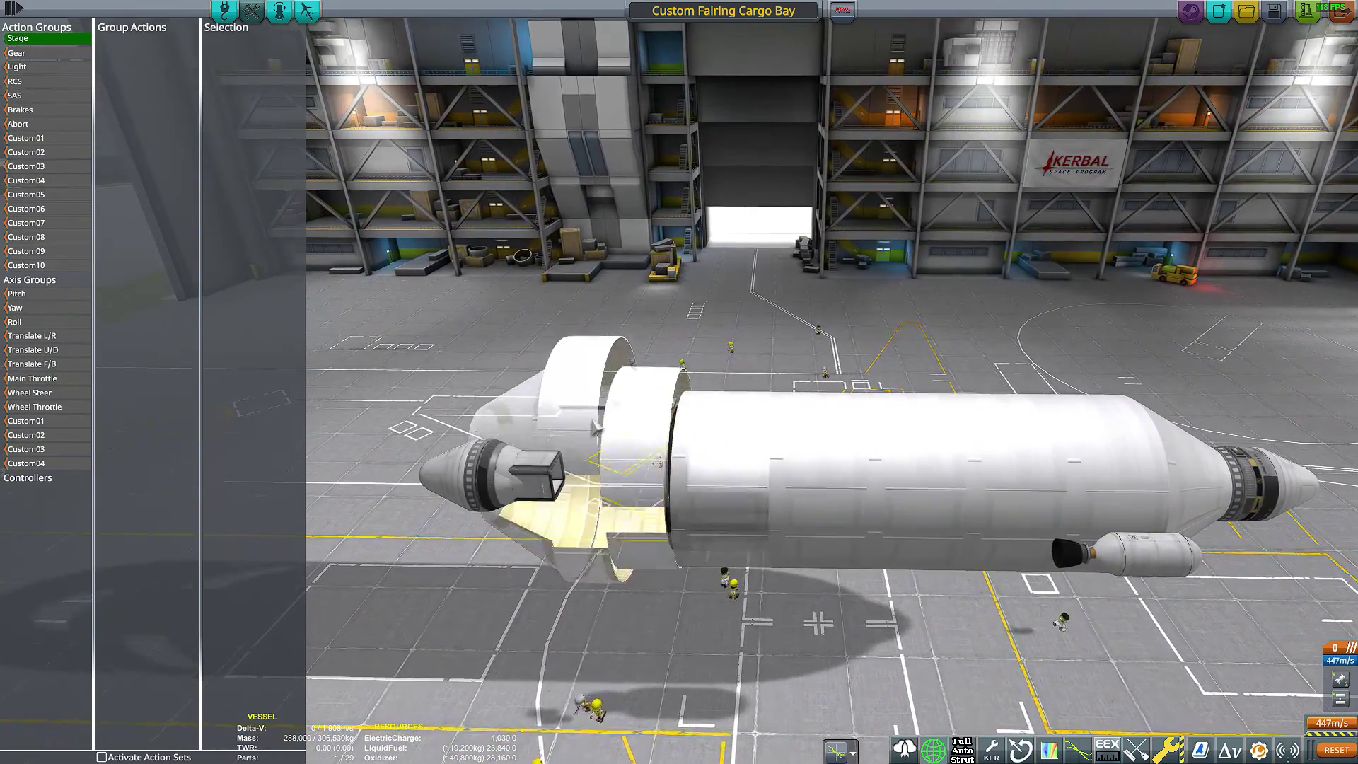
click(610, 409)
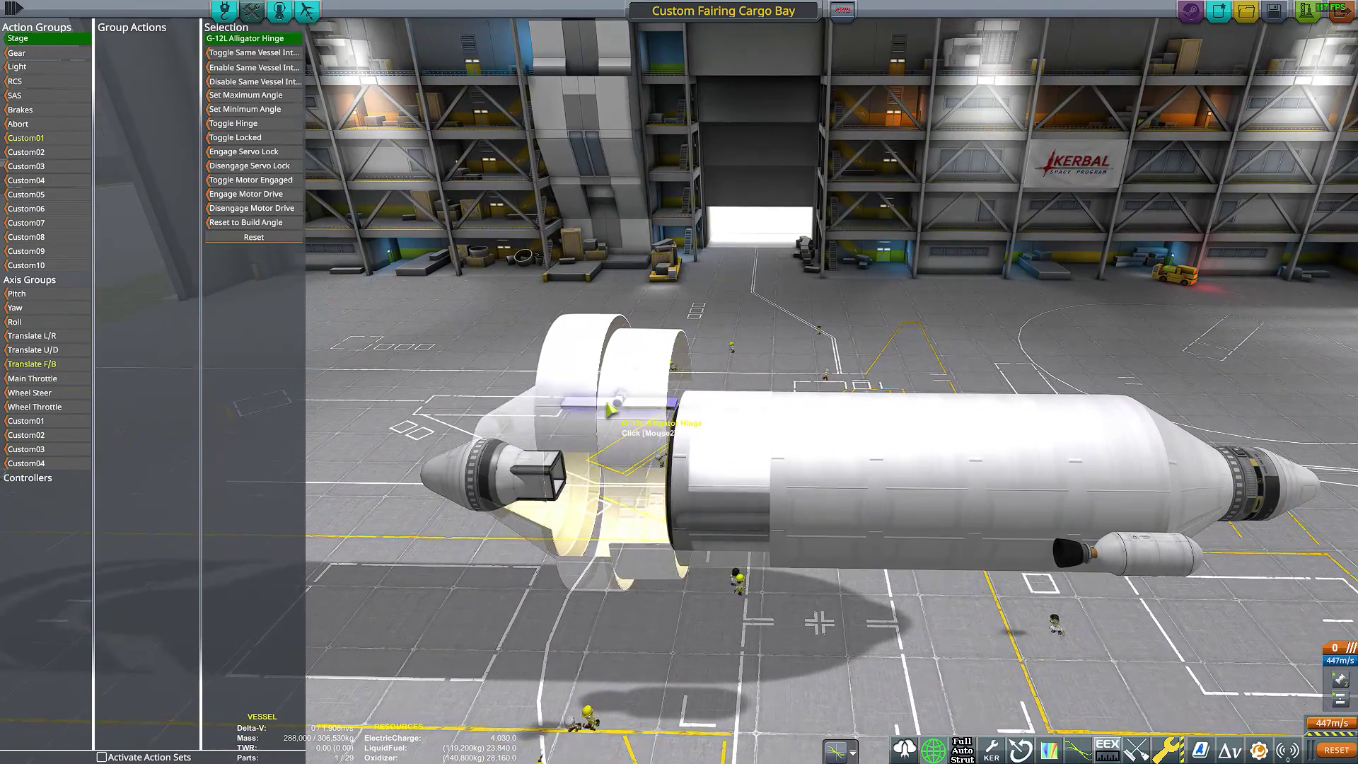
click(41, 139)
click(235, 137)
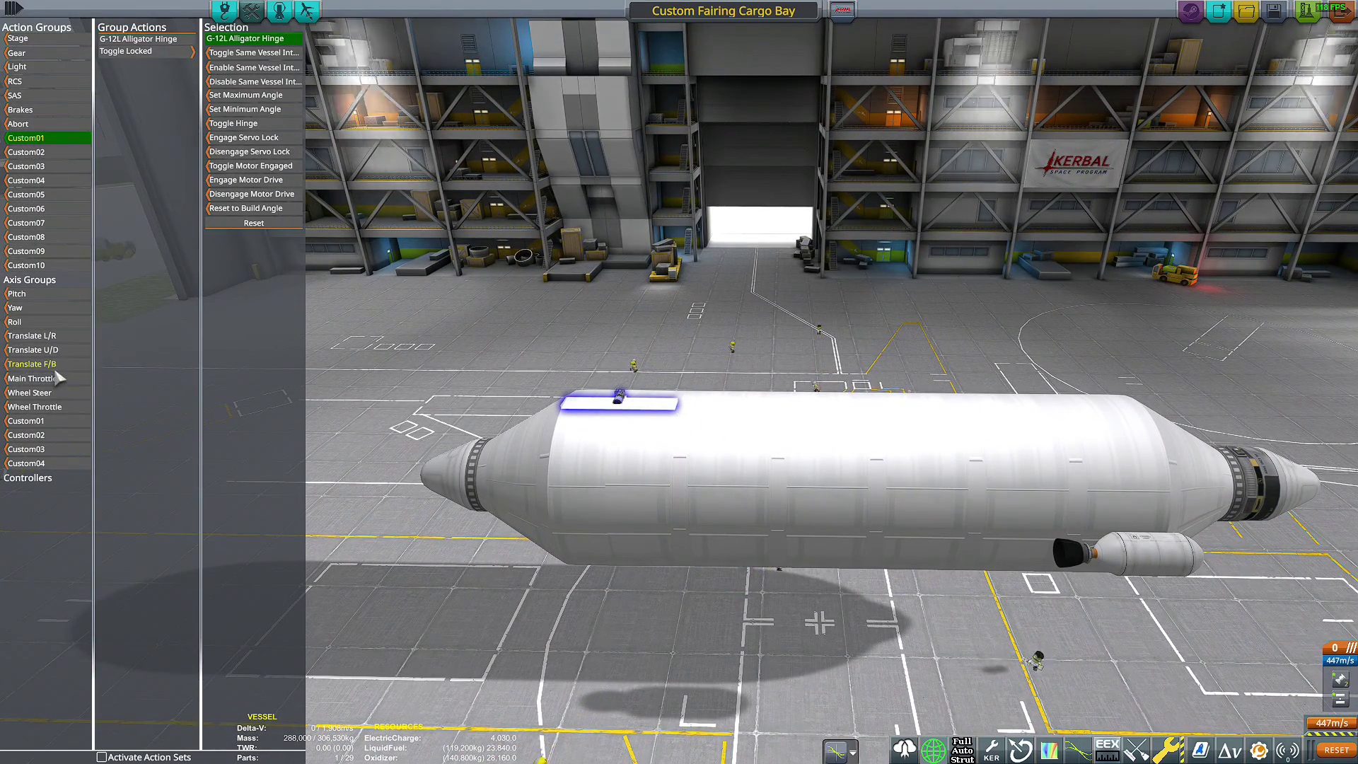
click(32, 364)
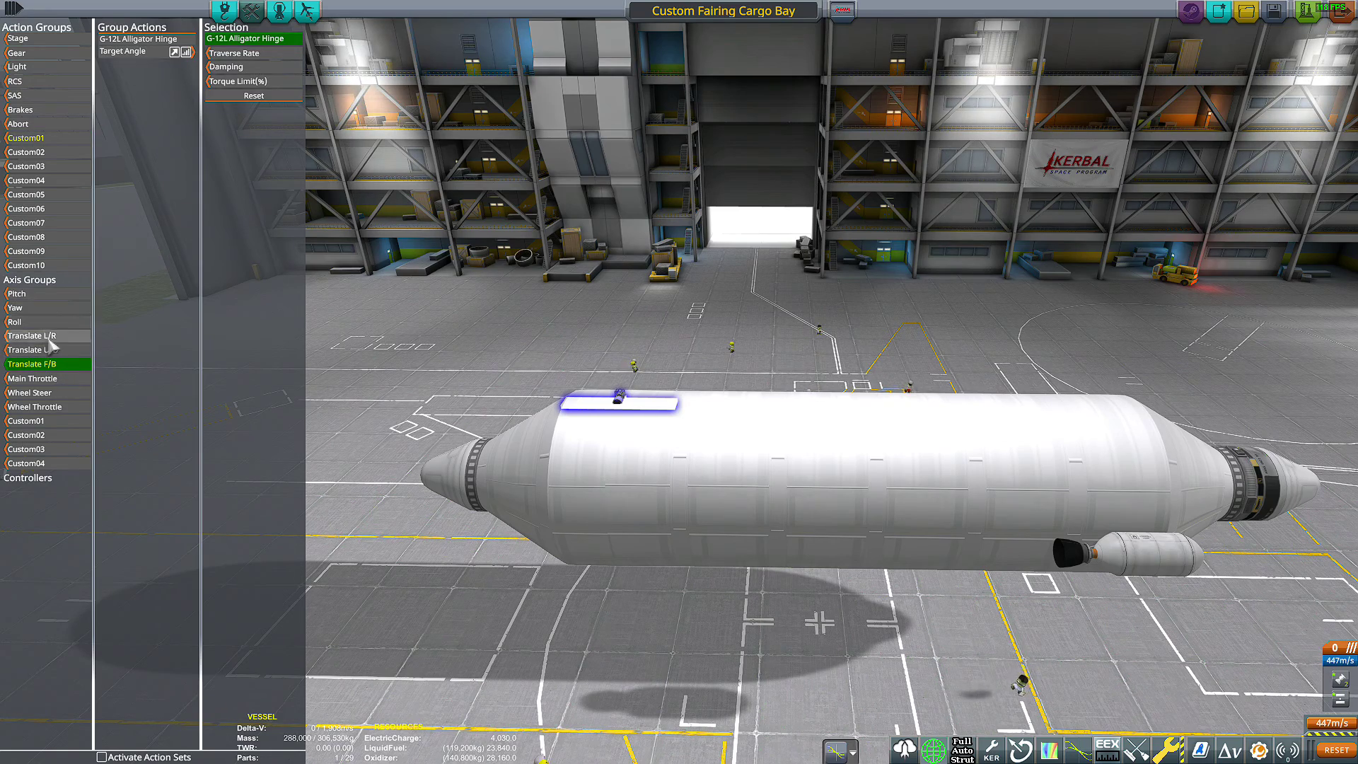
click(225, 21)
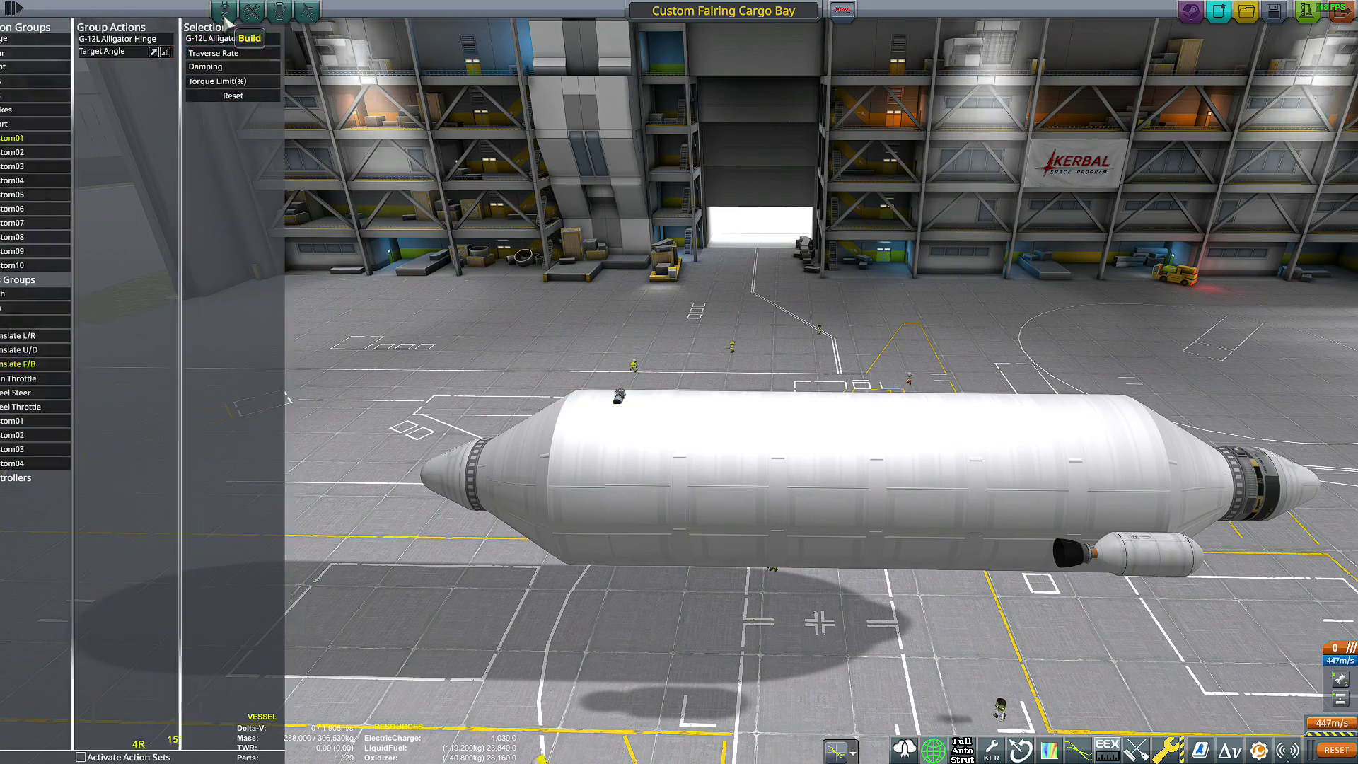
Step: Remove the two Cubic Octagonal Struts attached beside the tail hinge
scroll(627, 347, up, 5)
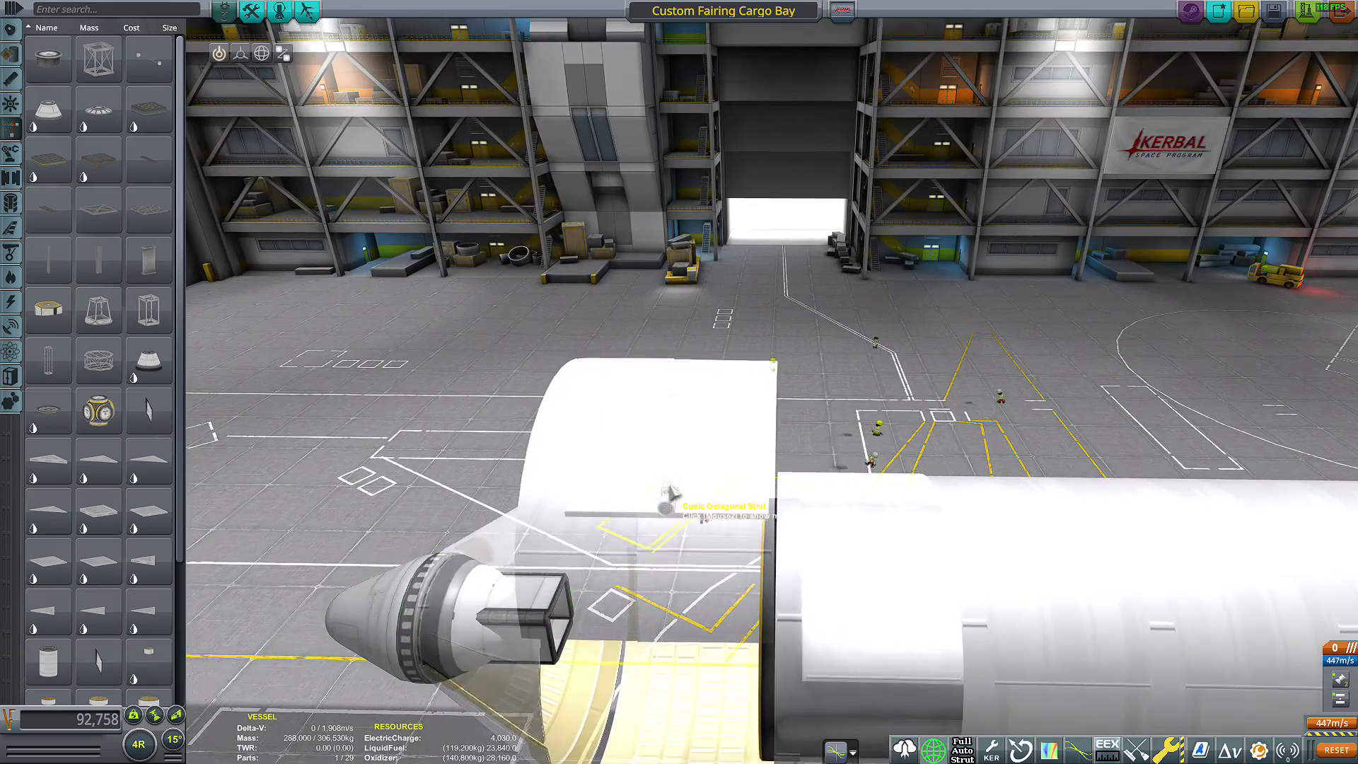
click(668, 494)
click(161, 455)
click(667, 498)
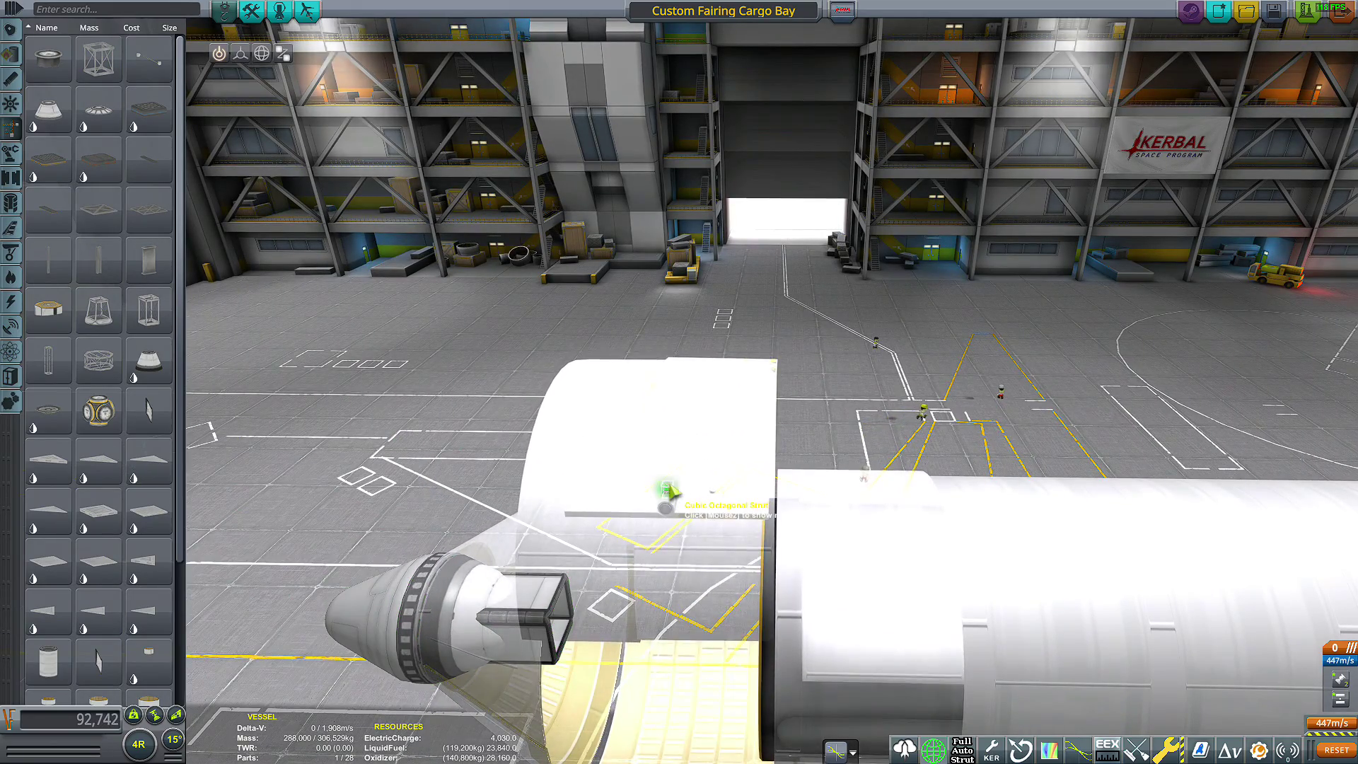
click(141, 456)
scroll(941, 293, down, 5)
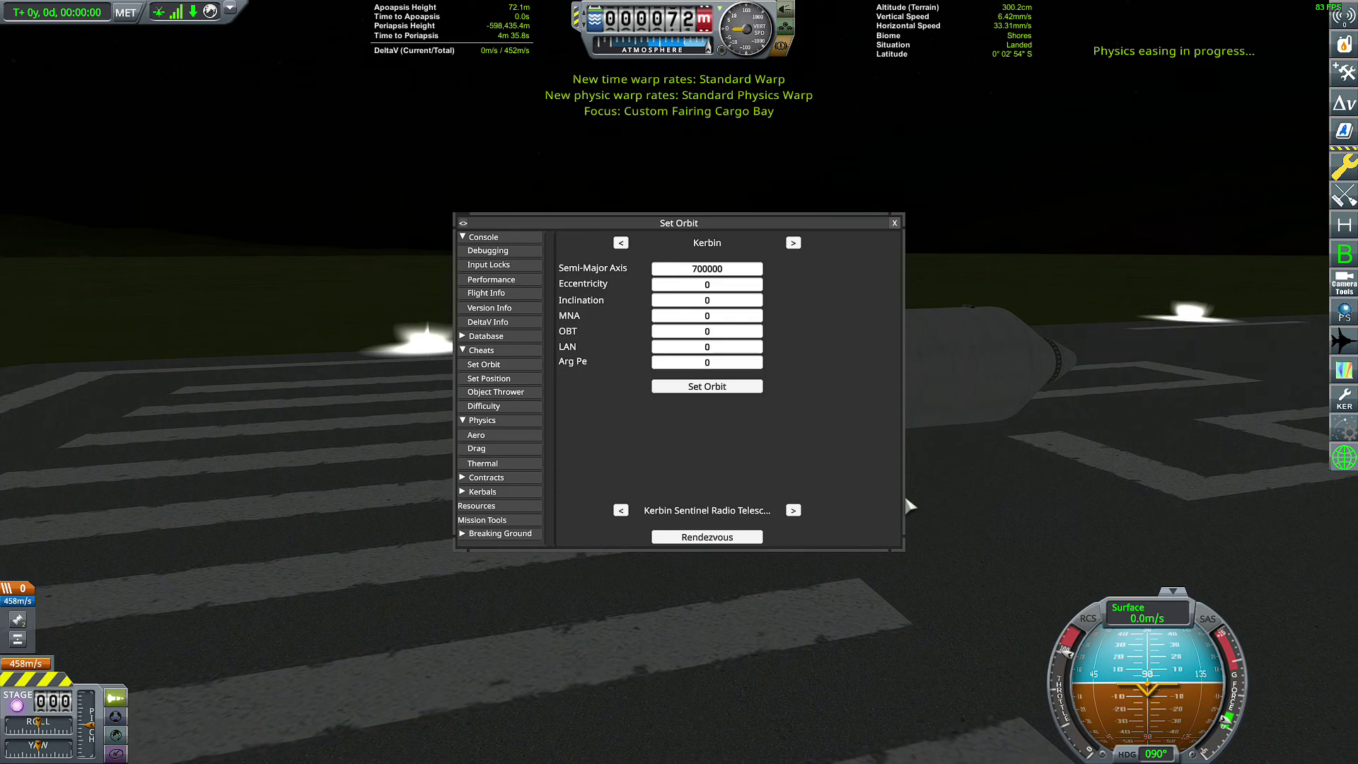
Step: Put the vessel into a Kerbin orbit with a semi-major axis of 700000 and zero eccentricity and inclination
click(727, 387)
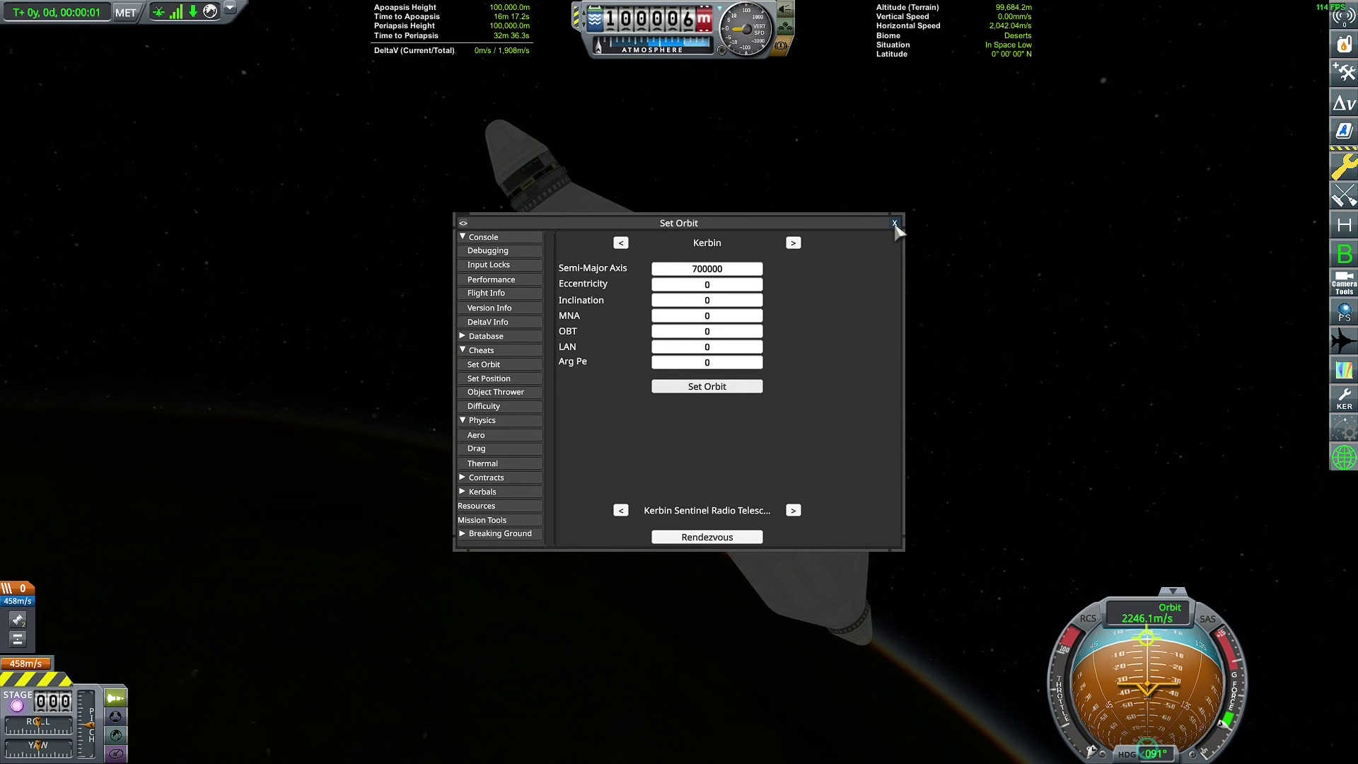
click(895, 222)
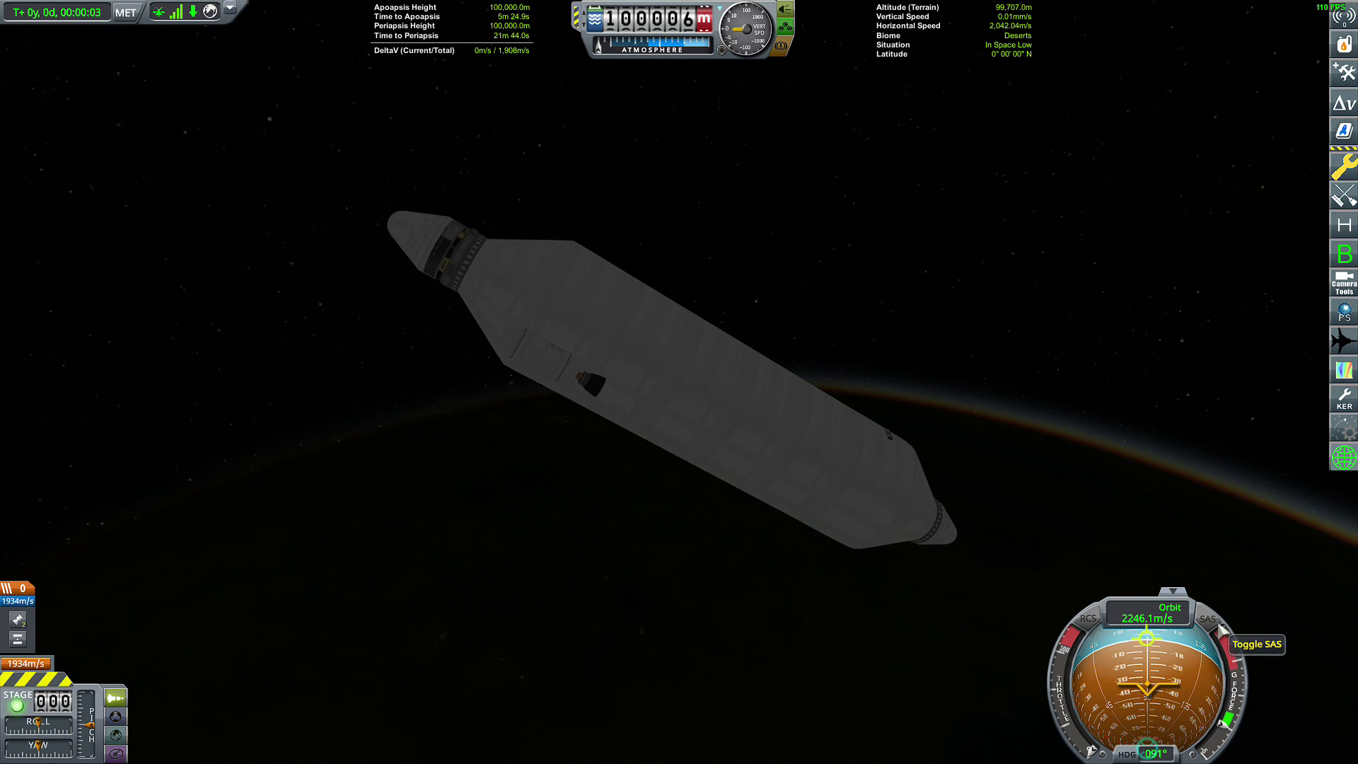
drag(1080, 384, 957, 316)
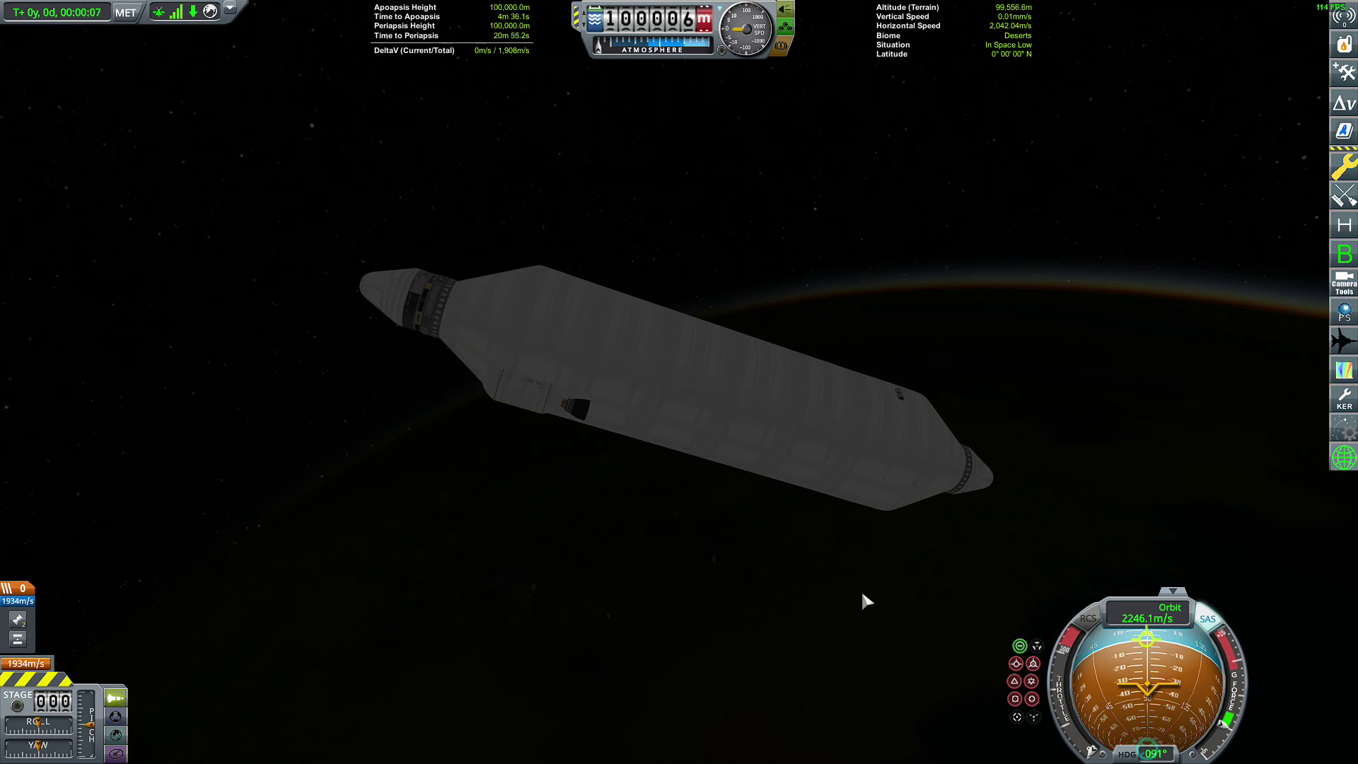
Step: Unlock the tail hinge, swing the tail section open, and try to lock the hinge in the open position
key(1)
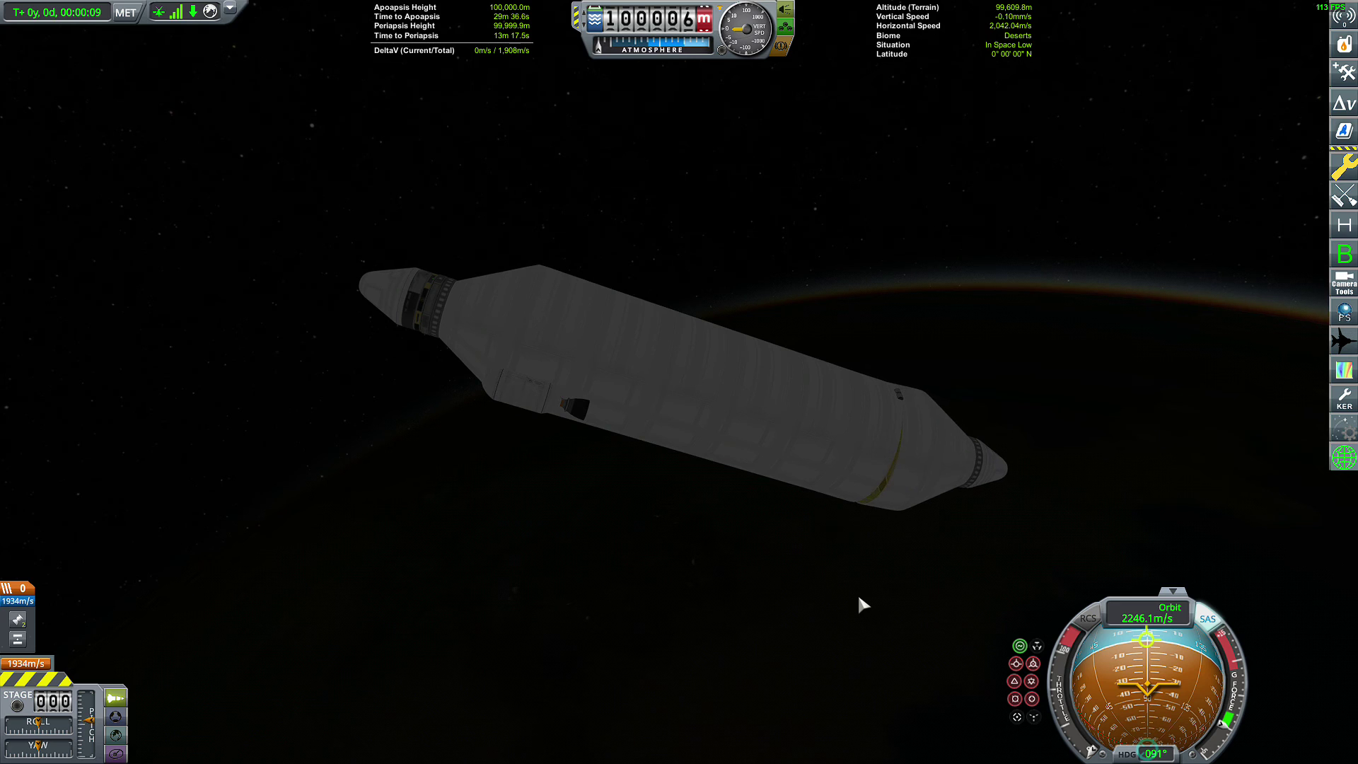
drag(858, 596, 781, 652)
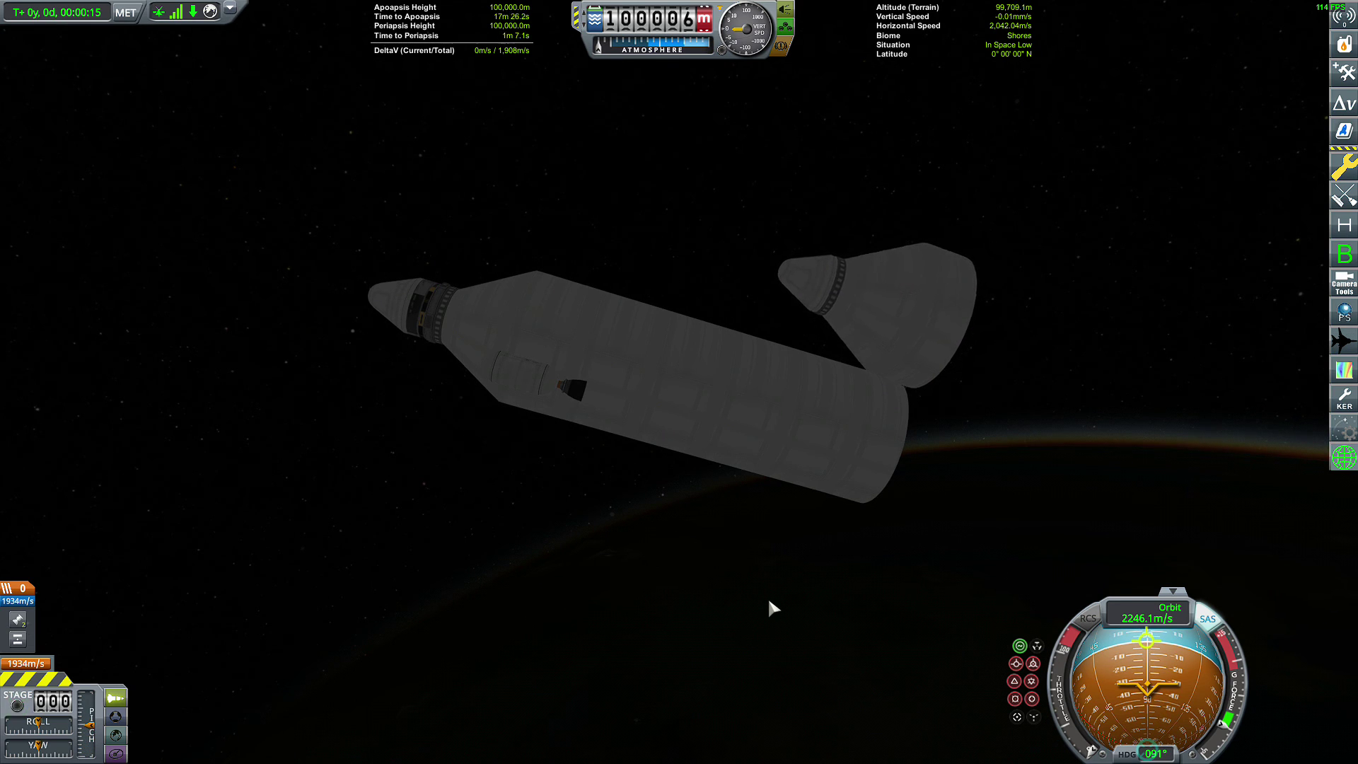
key(space)
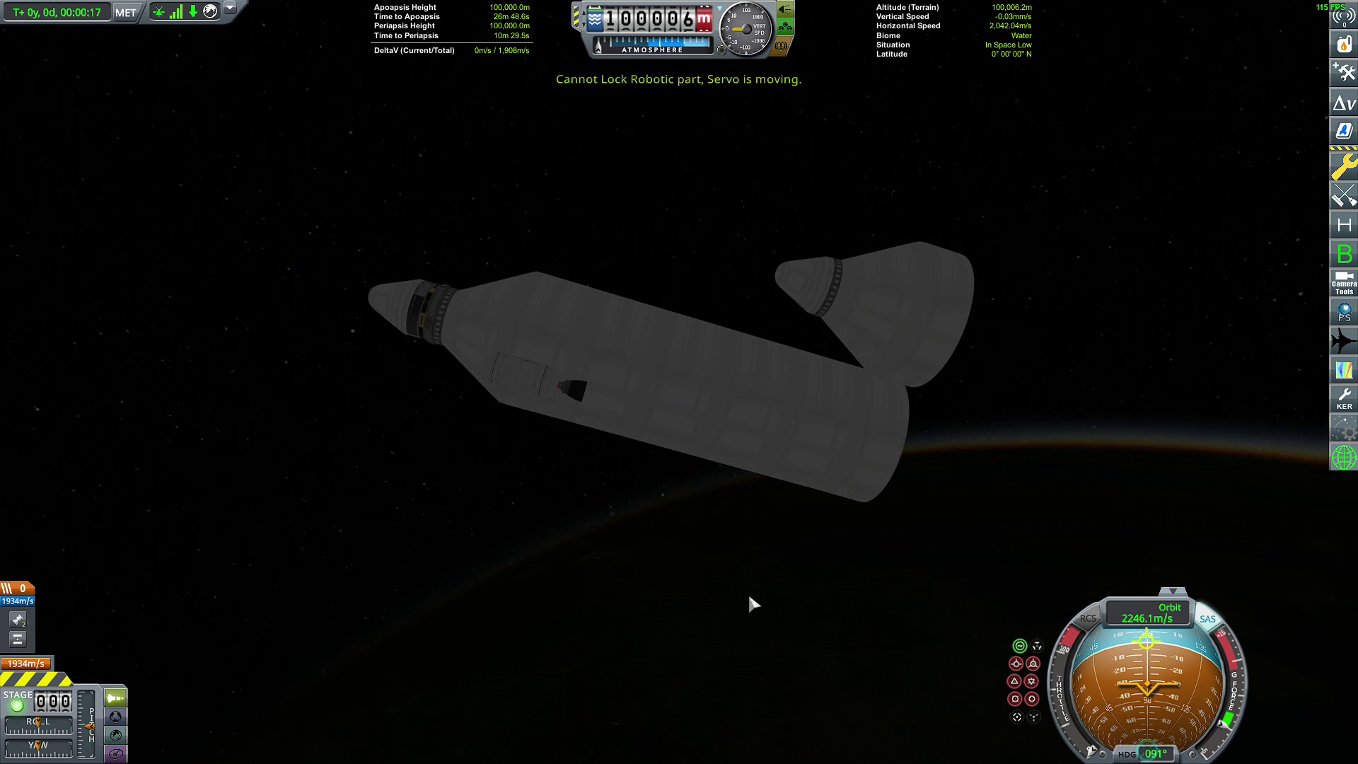
Step: Activate the engine stage, fire the engines briefly with the tail section open, and cut the throttle
key(space)
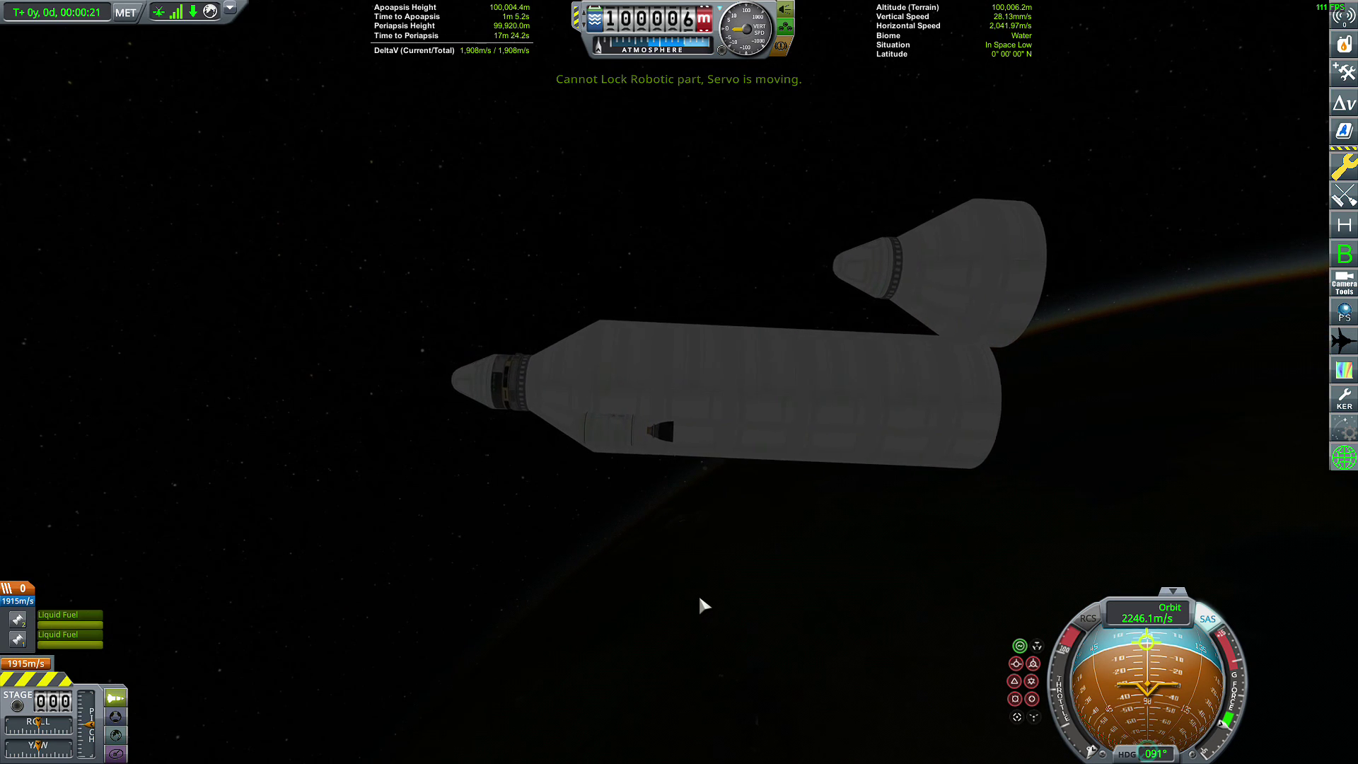
key(shift)
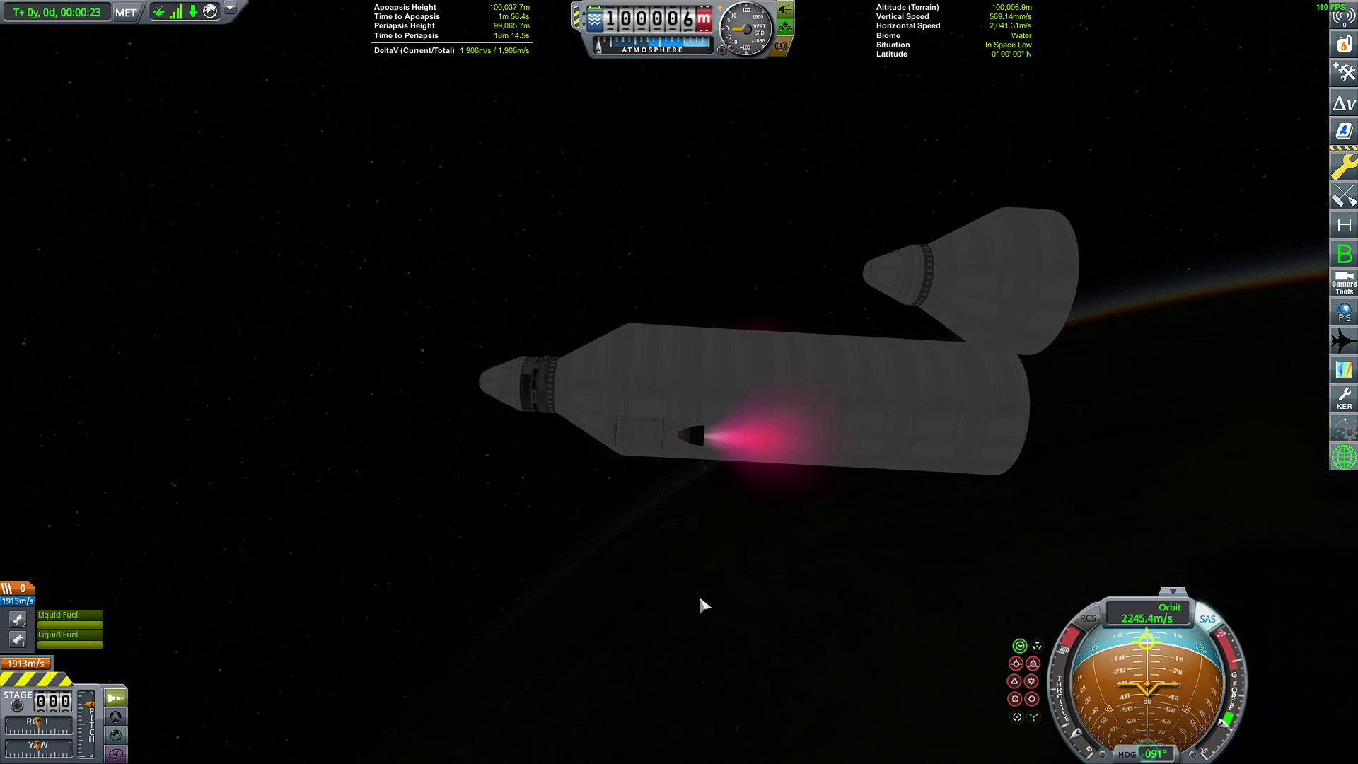
key(x)
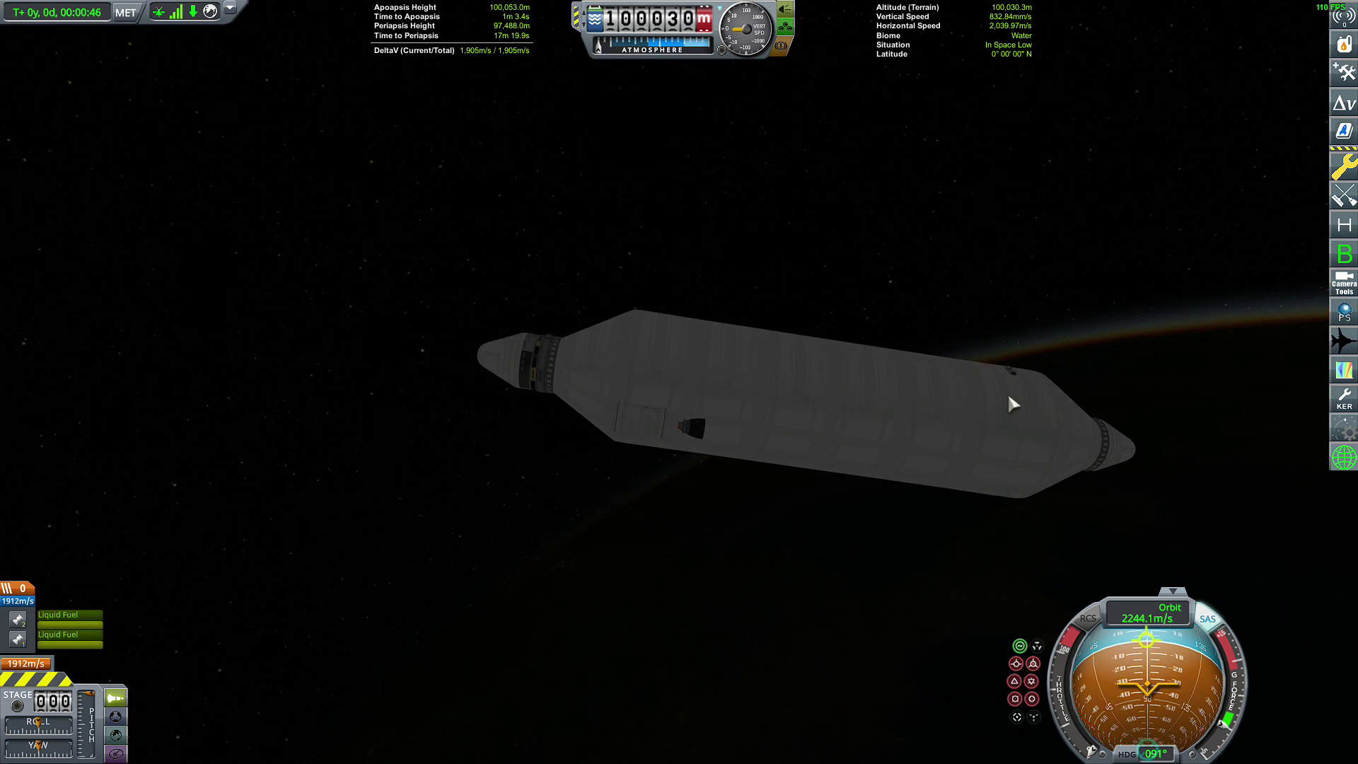
Step: Inspect the tail hinge's options and pause the flight
right_click(1010, 370)
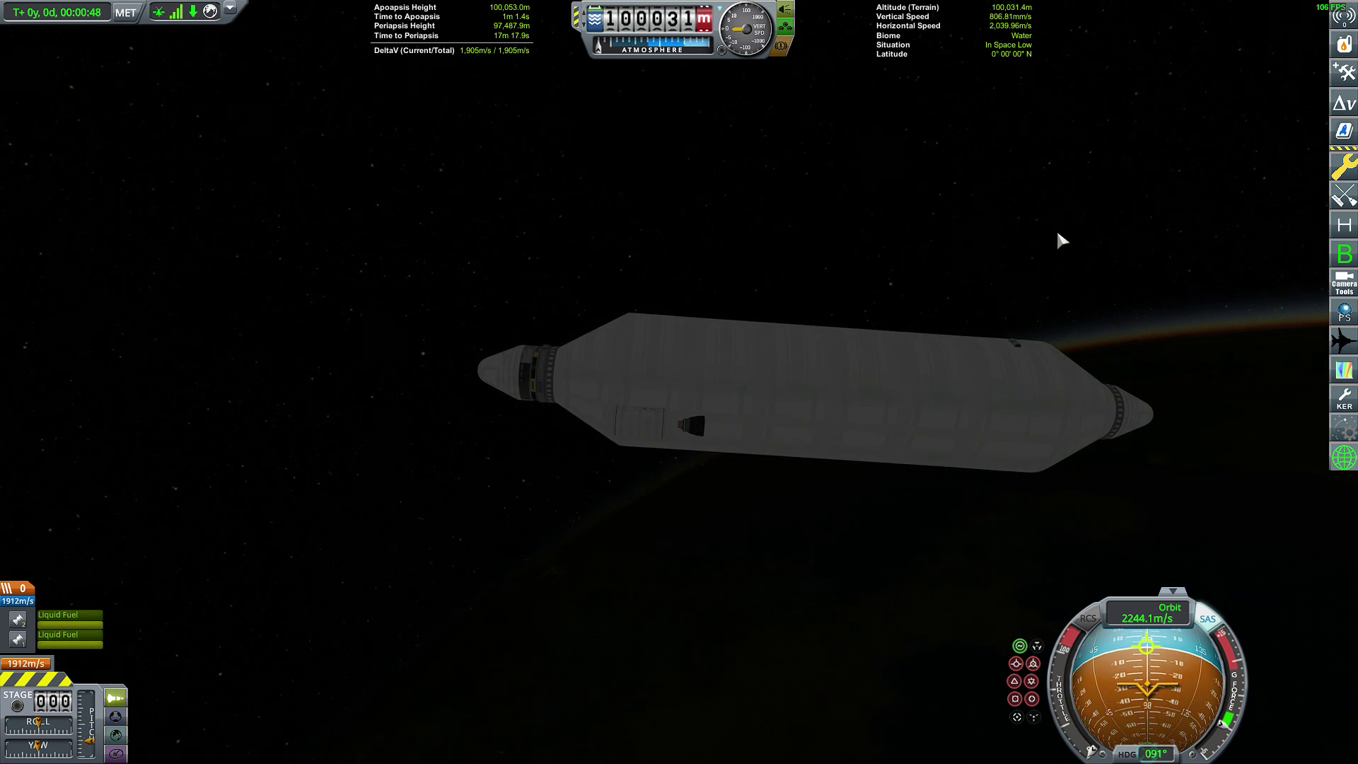
key(Escape)
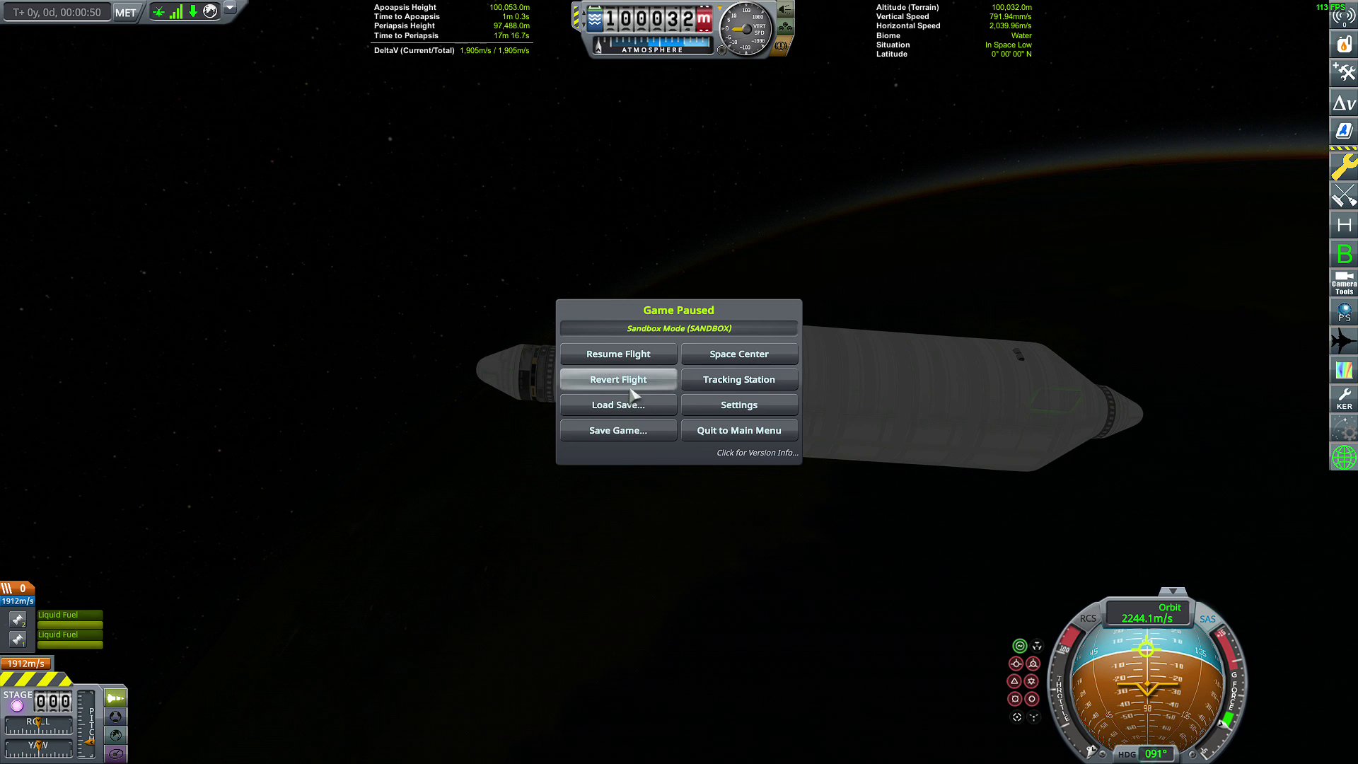